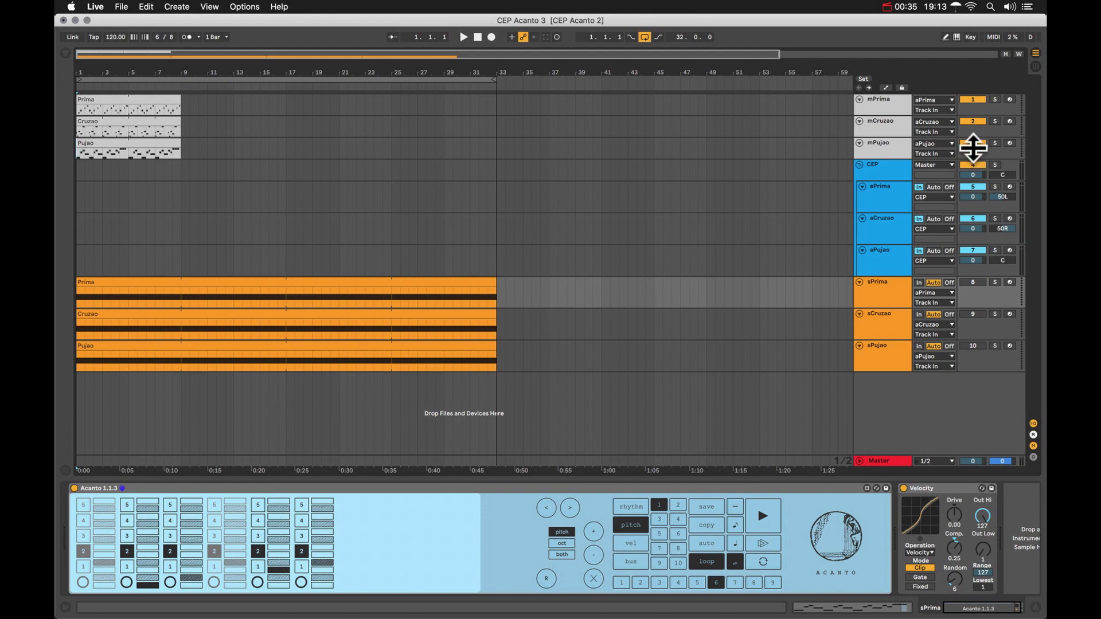
Step: Open the Prima clip of the mPrima track in the note editor and play it
click(882, 104)
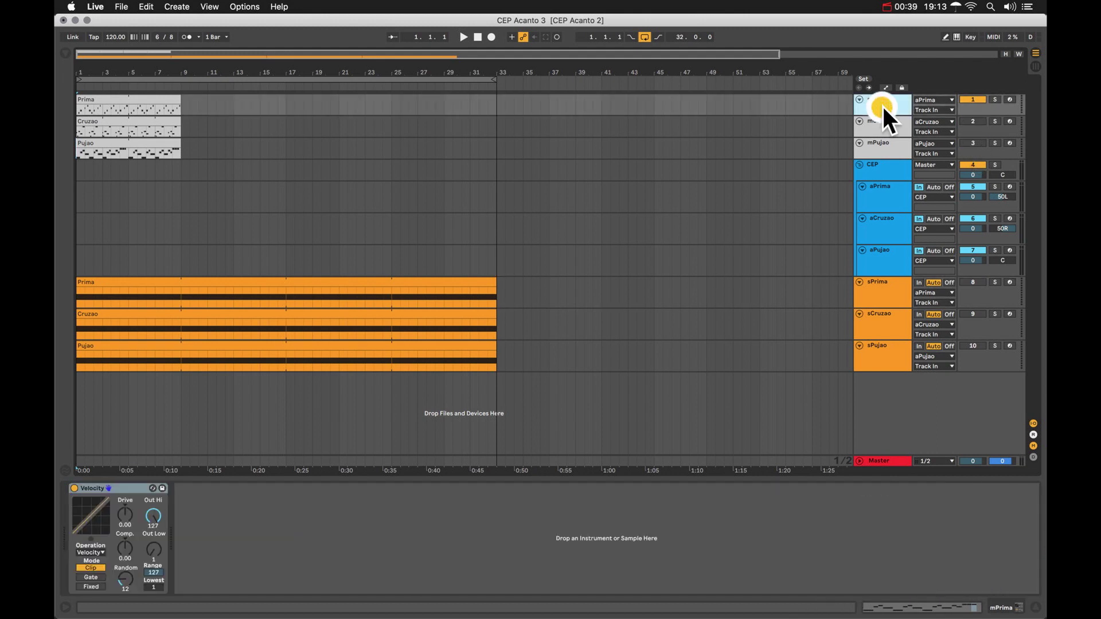
click(112, 102)
double_click(109, 103)
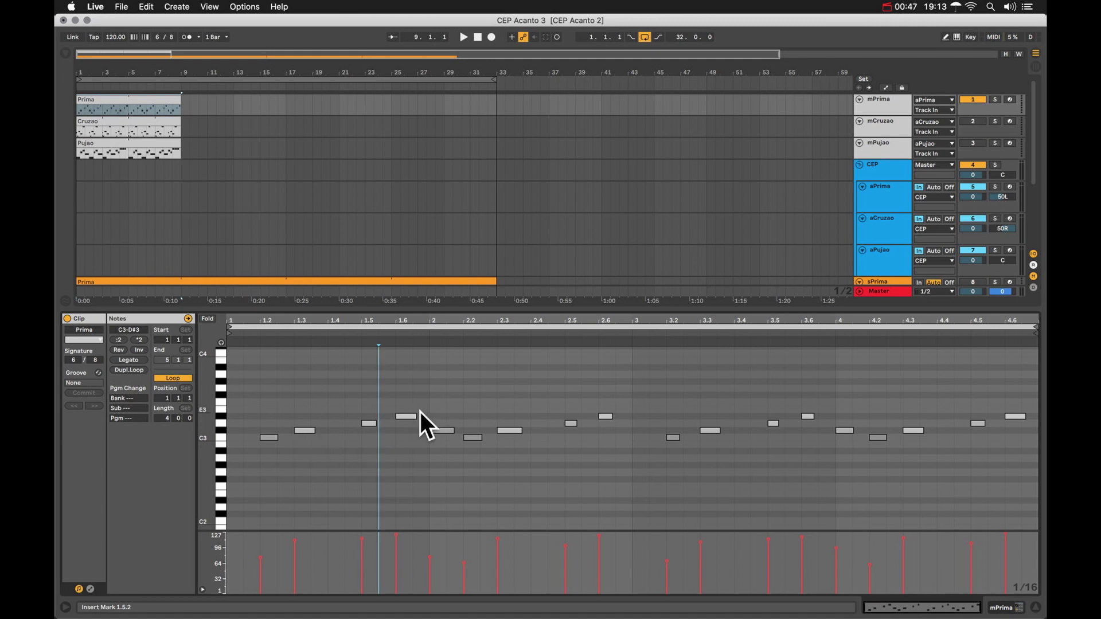
click(465, 38)
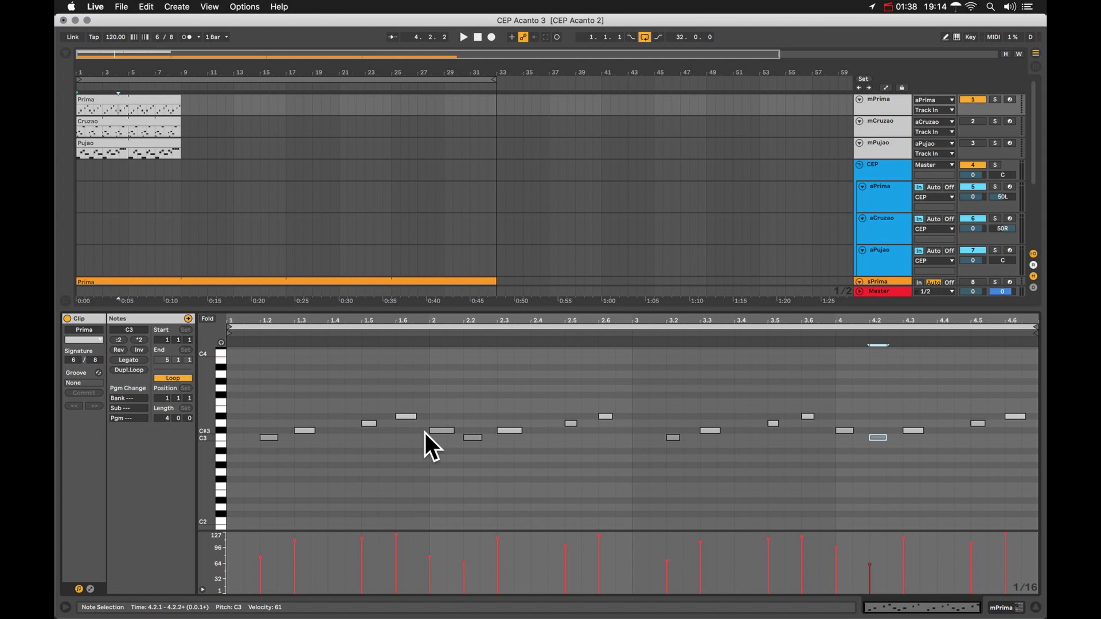
Step: Select the C#3 notes at 2.1.1 and 4.1.1 in the Prima clip and listen to the track
click(439, 430)
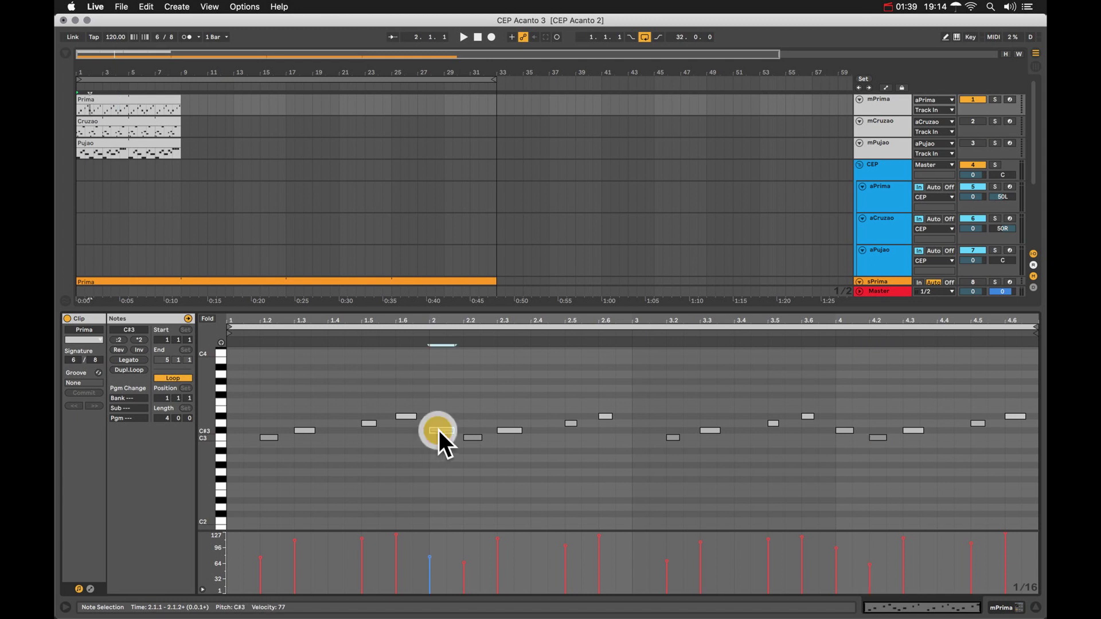
click(846, 430)
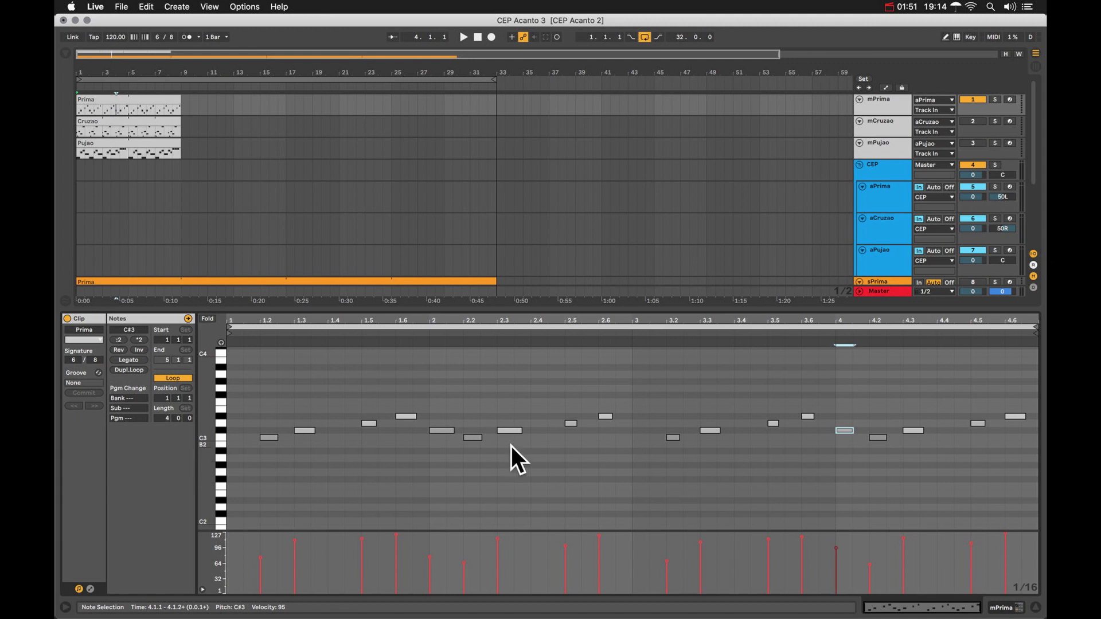
shift+click(441, 430)
key(space)
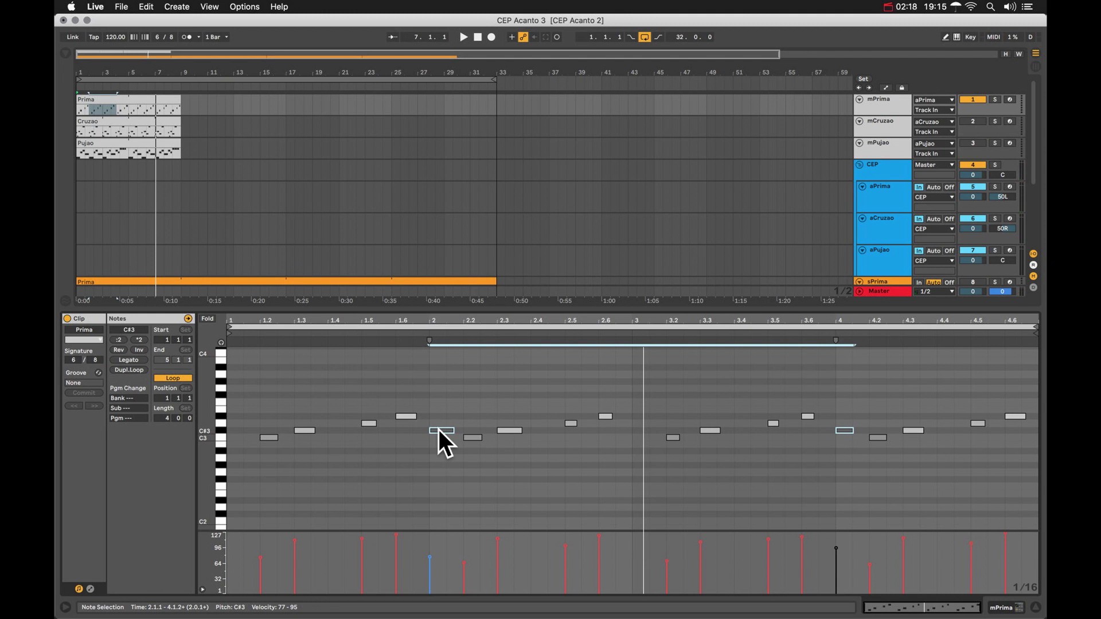
key(space)
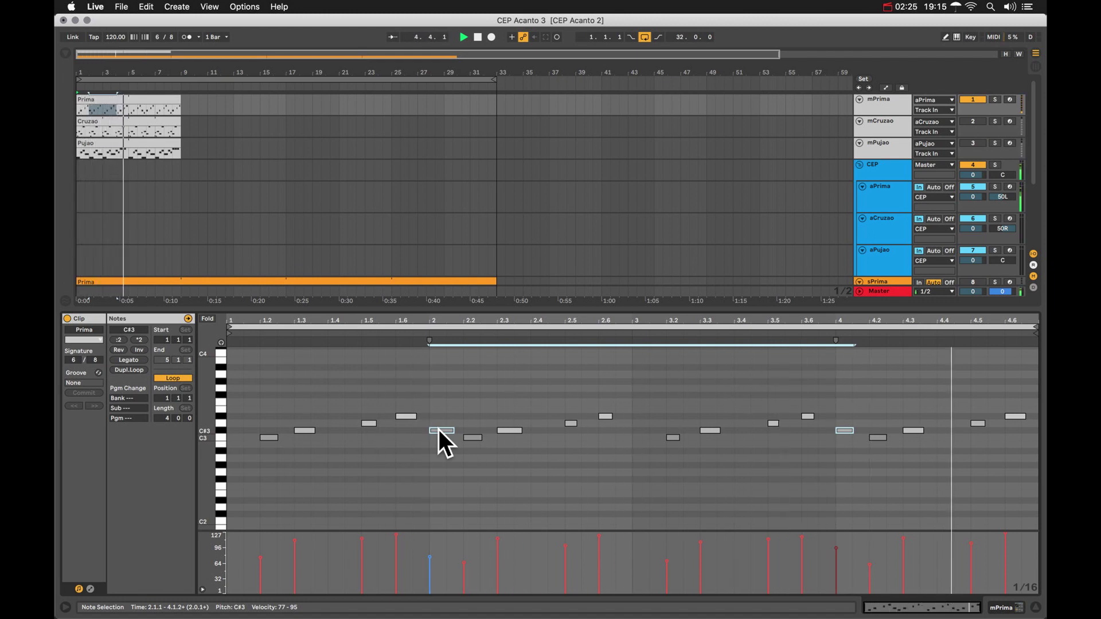
Step: Deactivate the mPrima track and listen to the Cruzao clip on its own
click(973, 101)
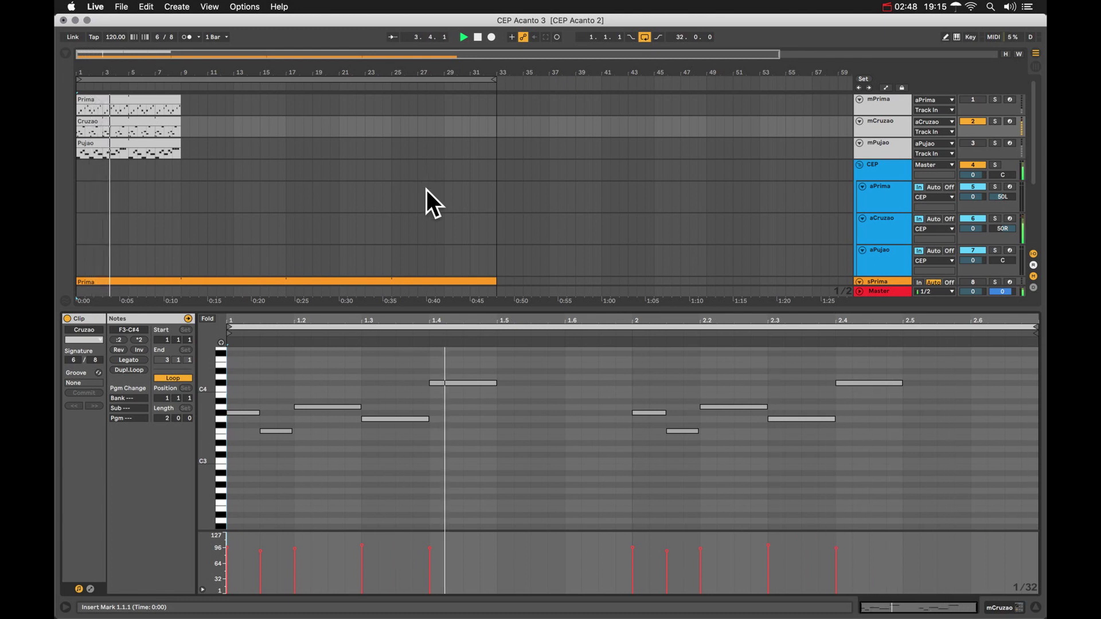
click(459, 318)
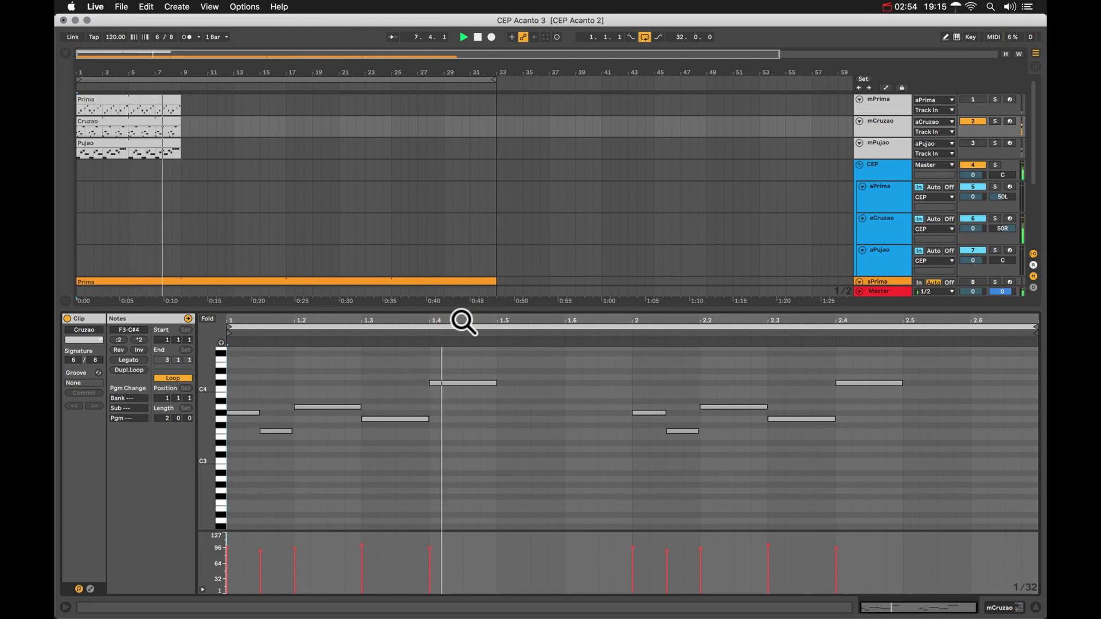
key(space)
Step: Deactivate mCruzao, activate mPujao and listen to the Pujao clip on its own
click(972, 121)
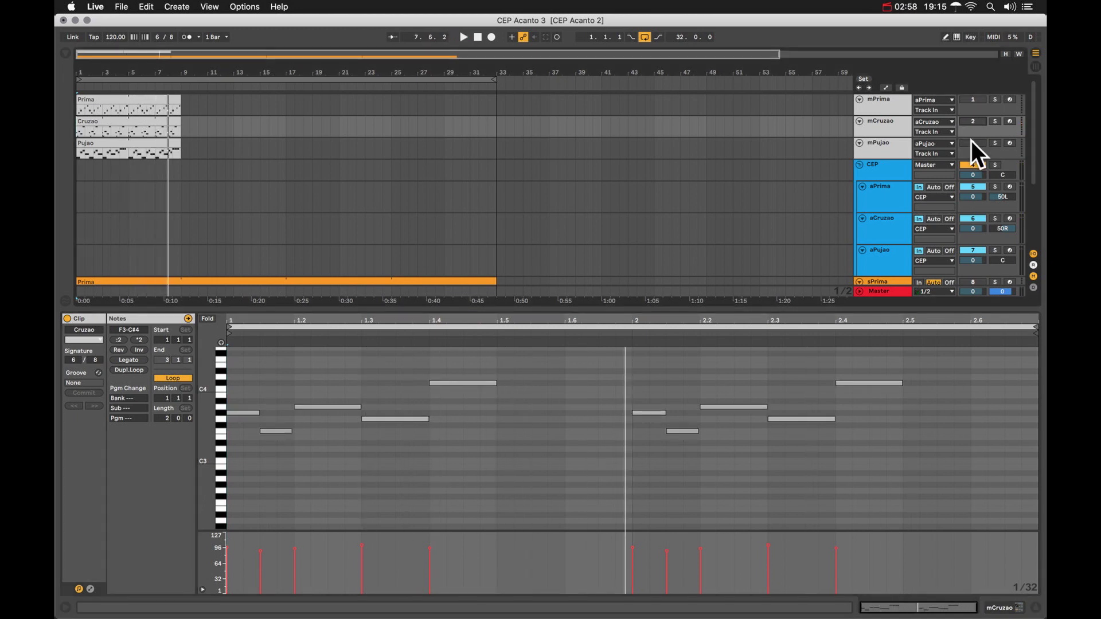
click(972, 142)
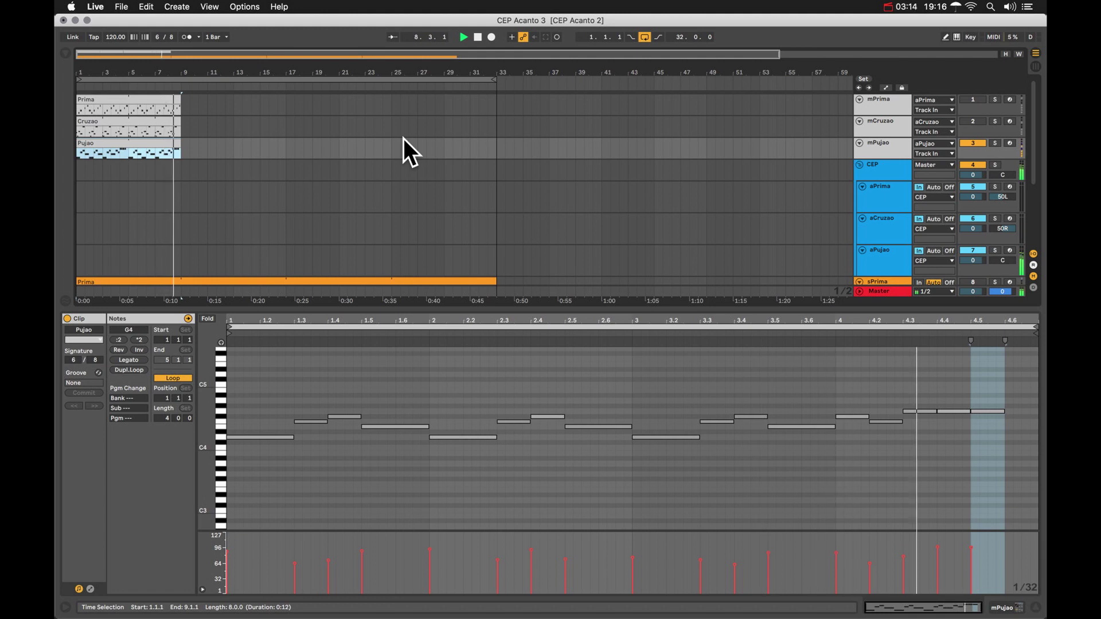
key(space)
click(362, 552)
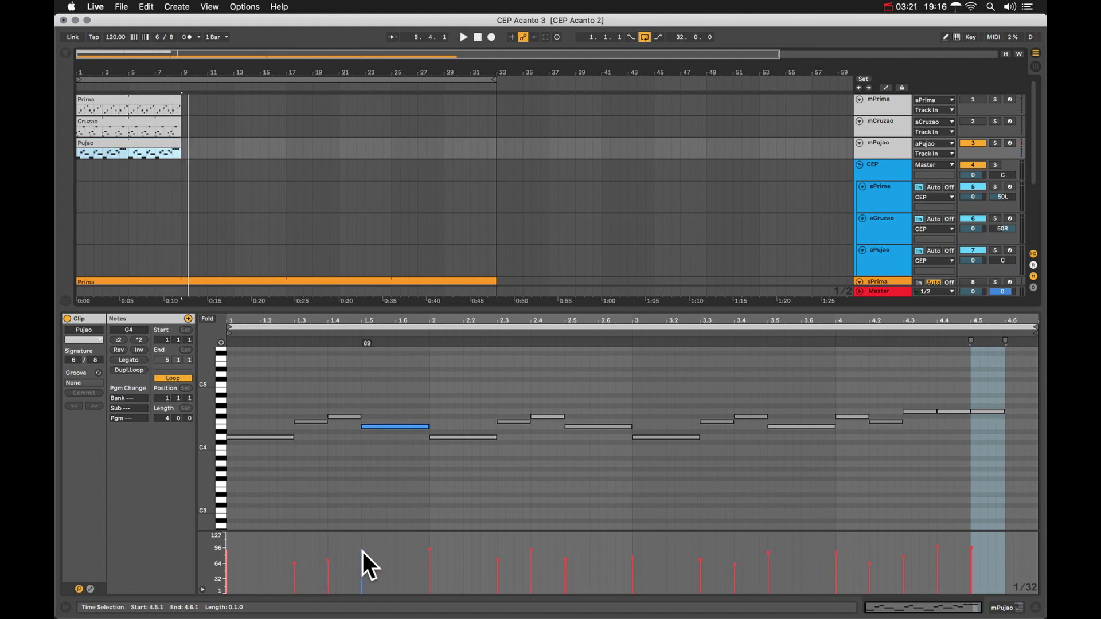
click(389, 550)
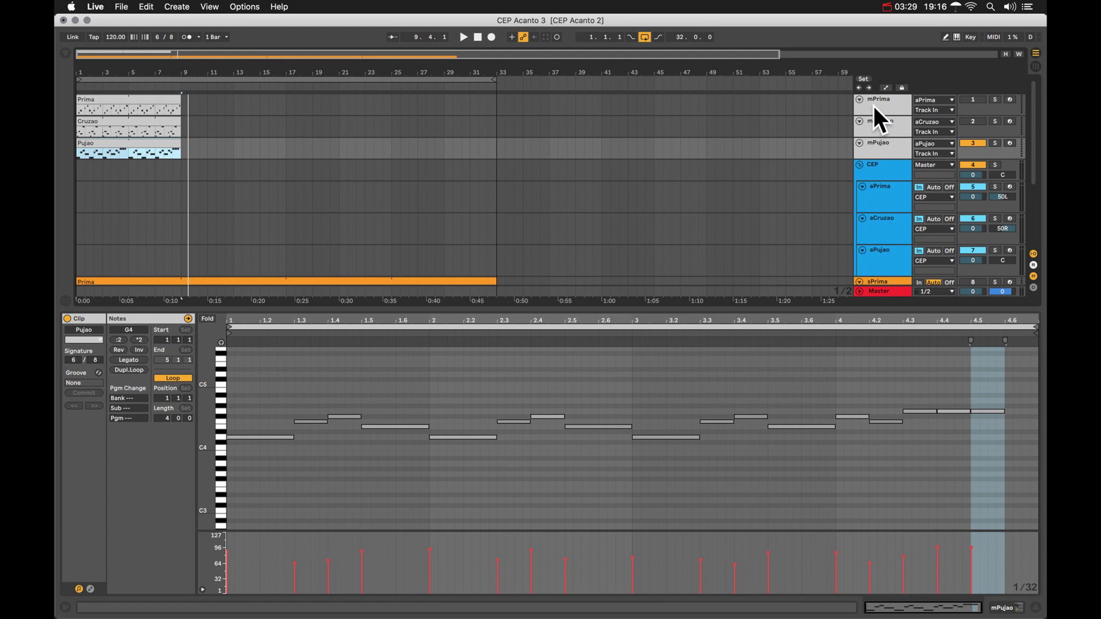
key(super+z)
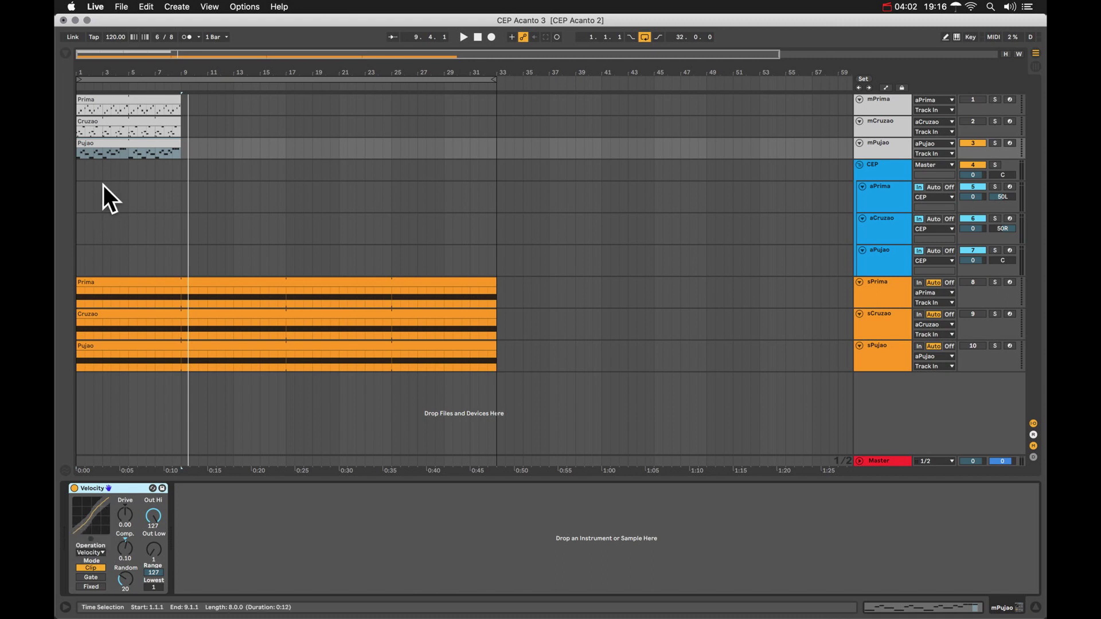
Step: Review the Velocity device settings on the mPujao, mCruzao and mPrima tracks
double_click(109, 146)
key(shift+Tab)
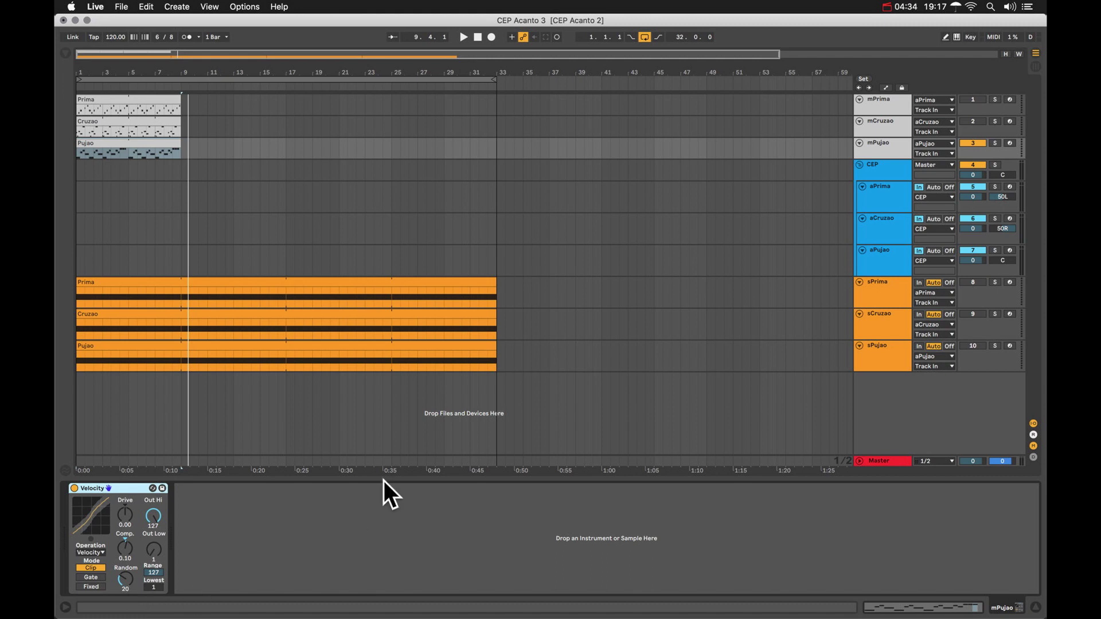
click(881, 124)
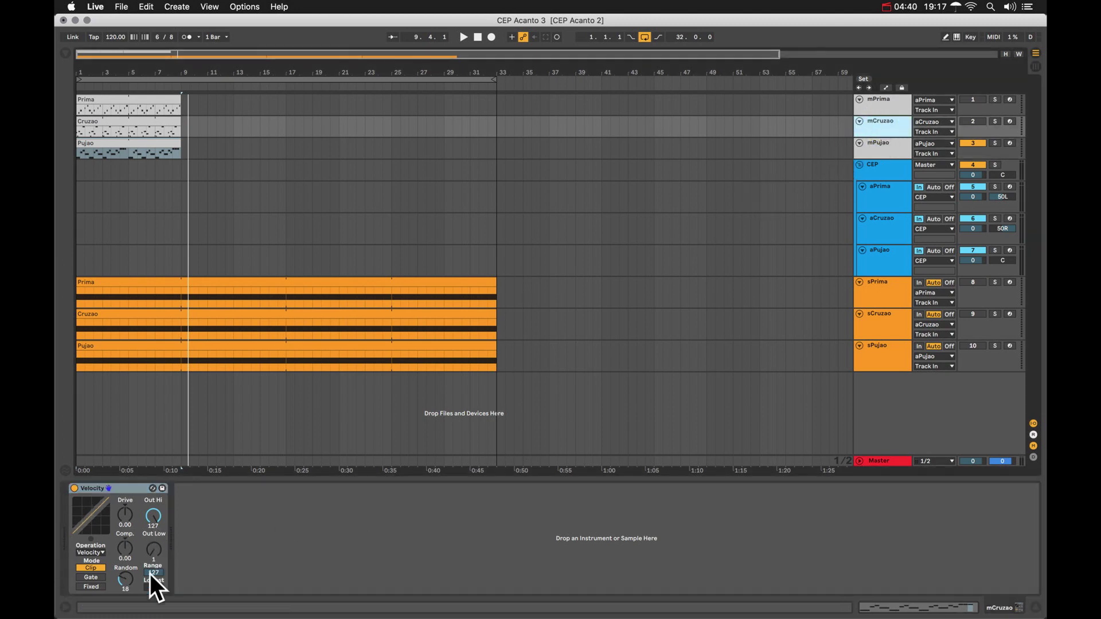
click(875, 97)
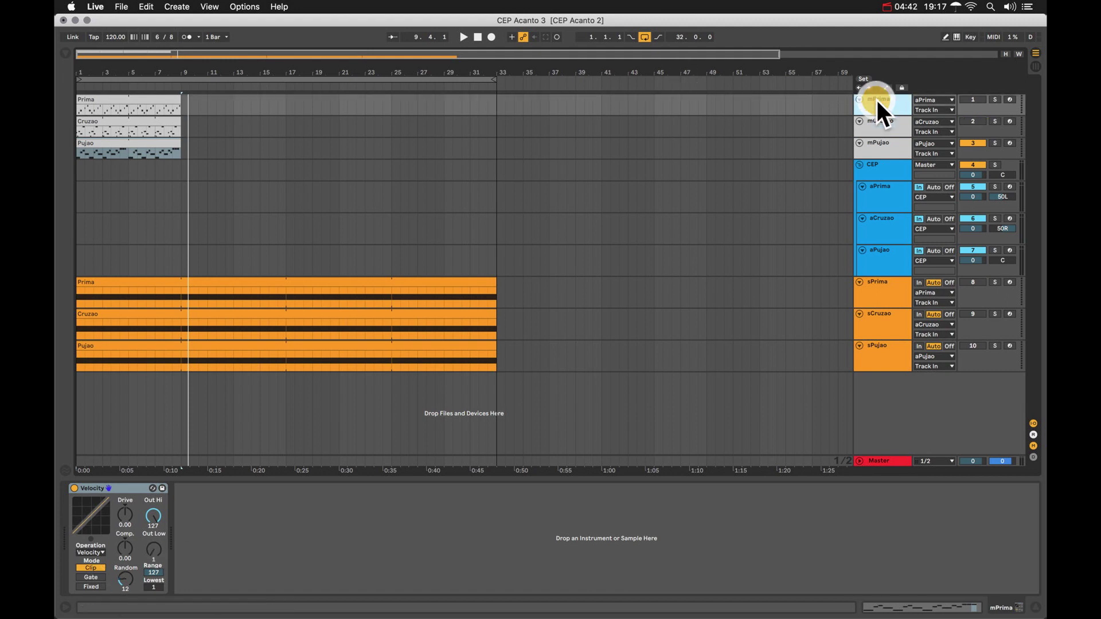
Step: Activate the mCruzao and mPrima tracks and play them together with mPujao
click(978, 120)
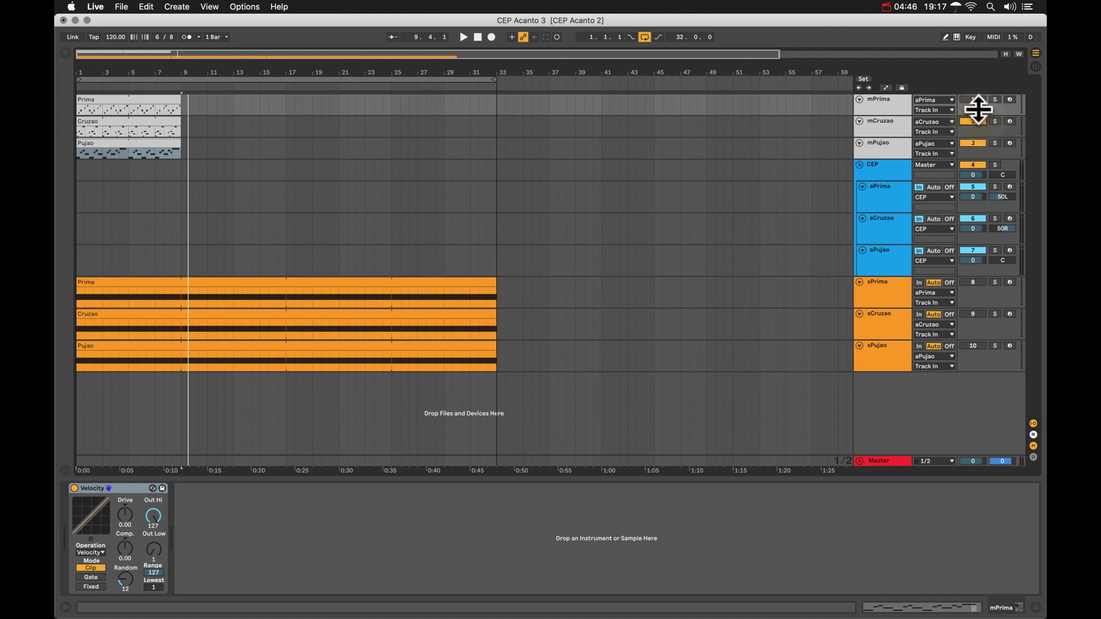
click(975, 96)
key(space)
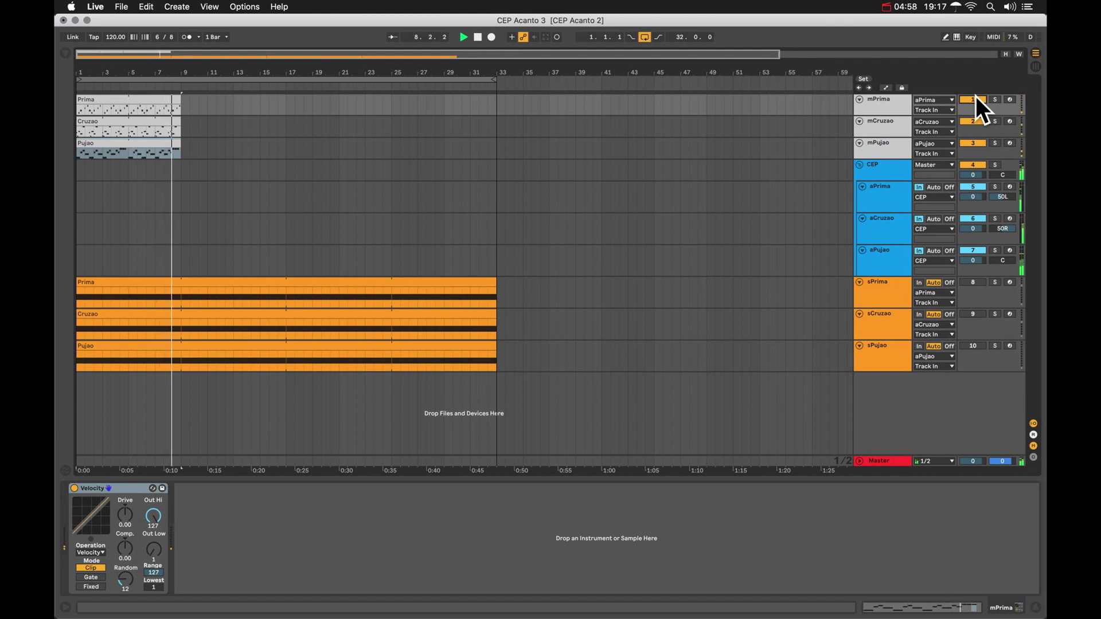
Step: Deactivate the mPrima, mCruzao and mPujao tracks
click(973, 101)
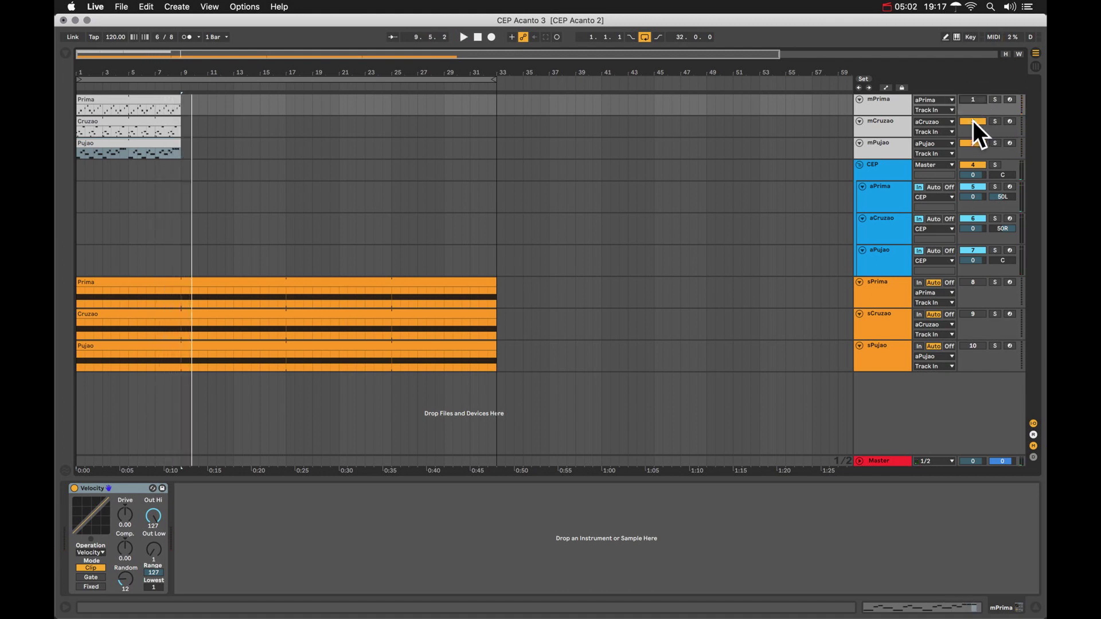
click(973, 122)
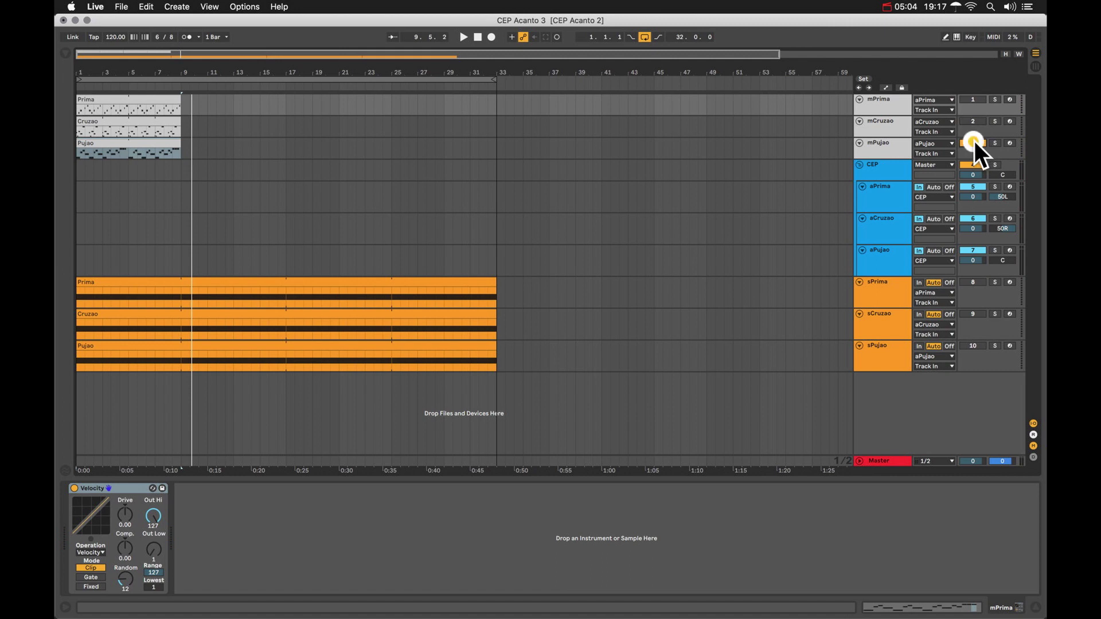
click(974, 142)
Step: Compare the Acanto pitch pattern on sPrima with the notes of the mPrima track's Prima clip
click(886, 283)
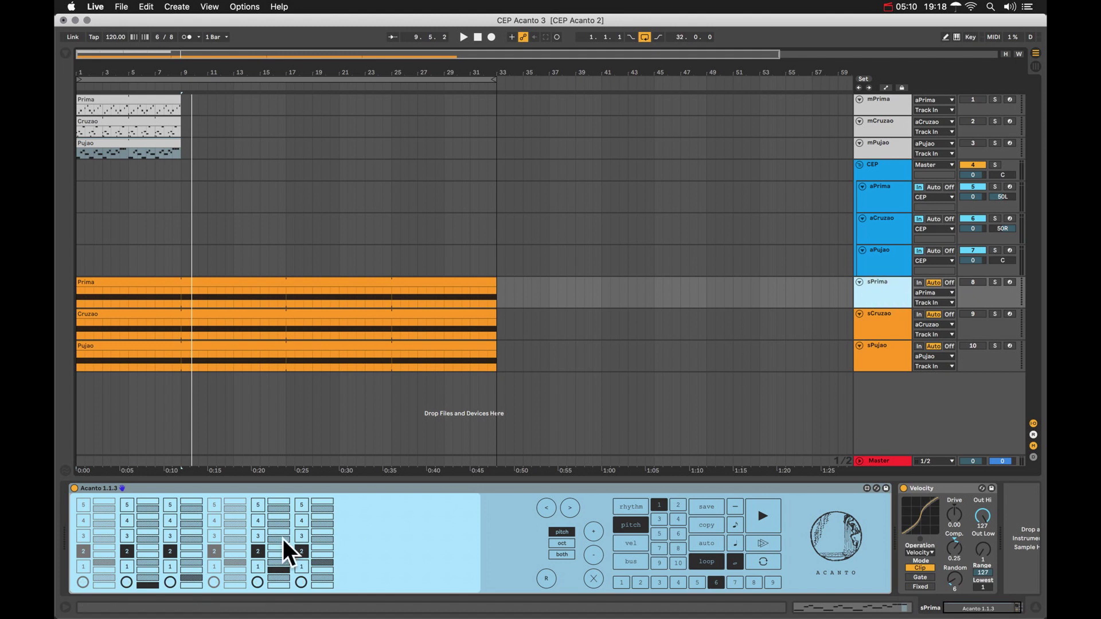
click(99, 96)
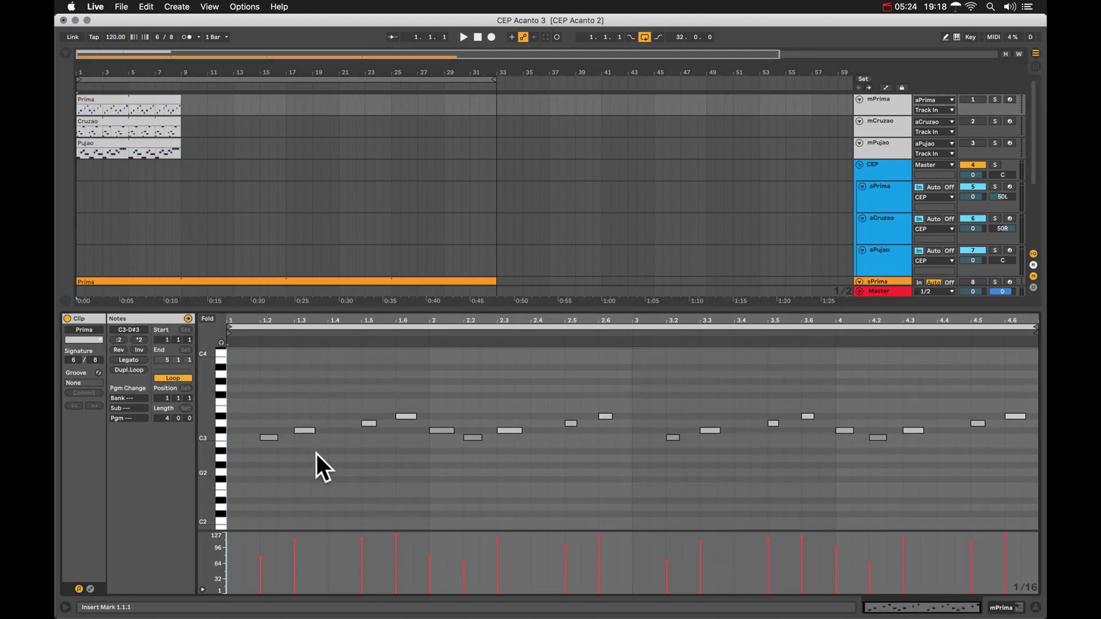
scroll(871, 245, down, 4)
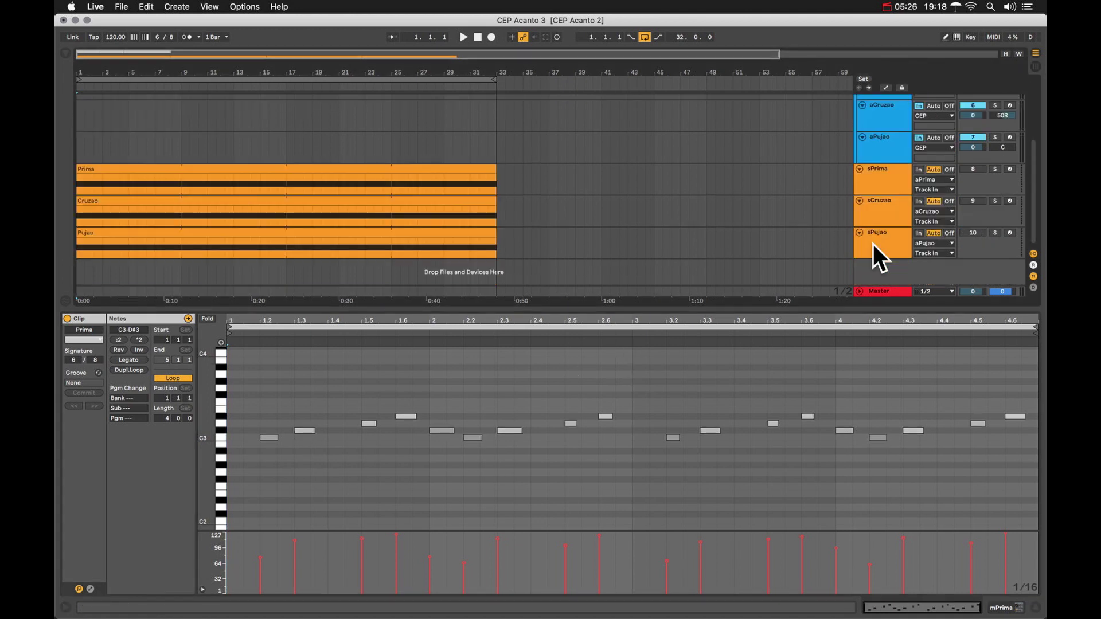
click(879, 184)
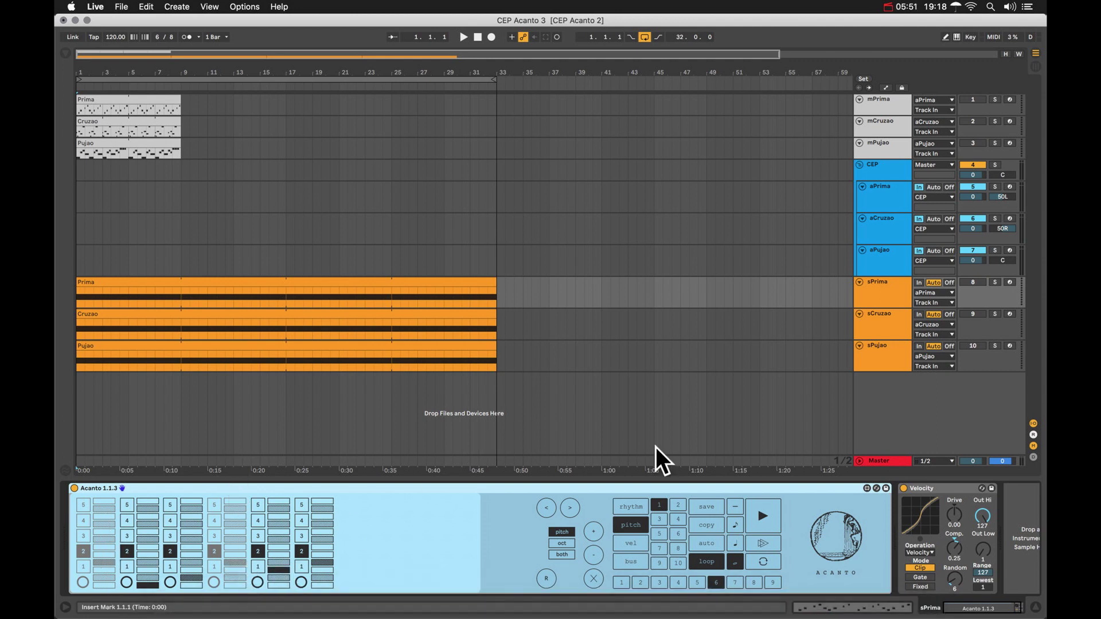
Step: Show the rhythm page and the velocity page of the sPrima track's Acanto sequencer
click(730, 564)
click(625, 500)
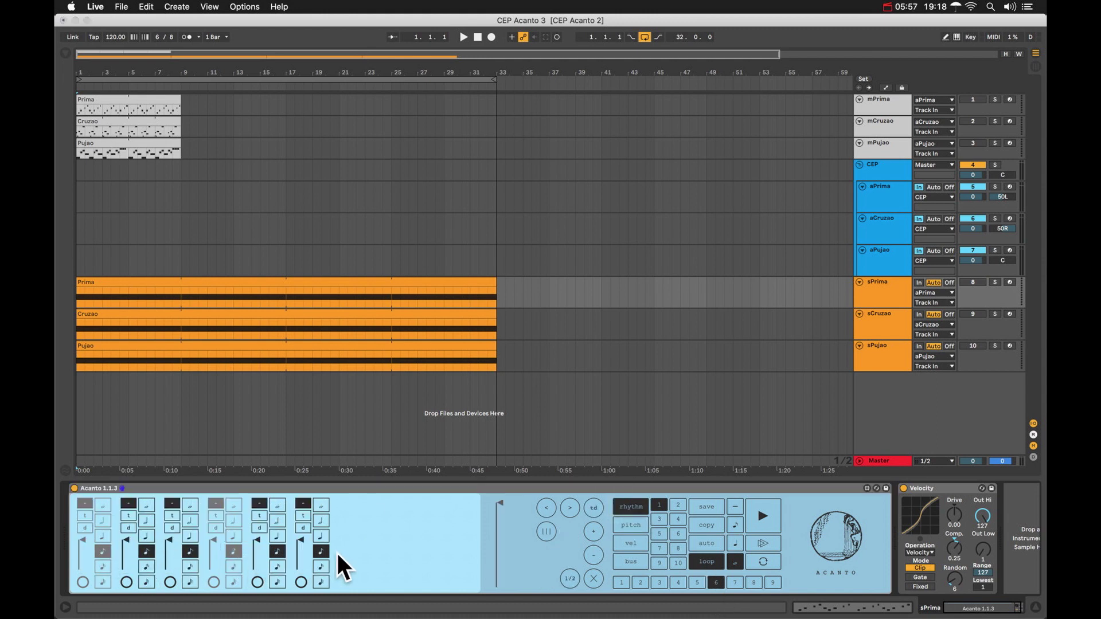
click(631, 542)
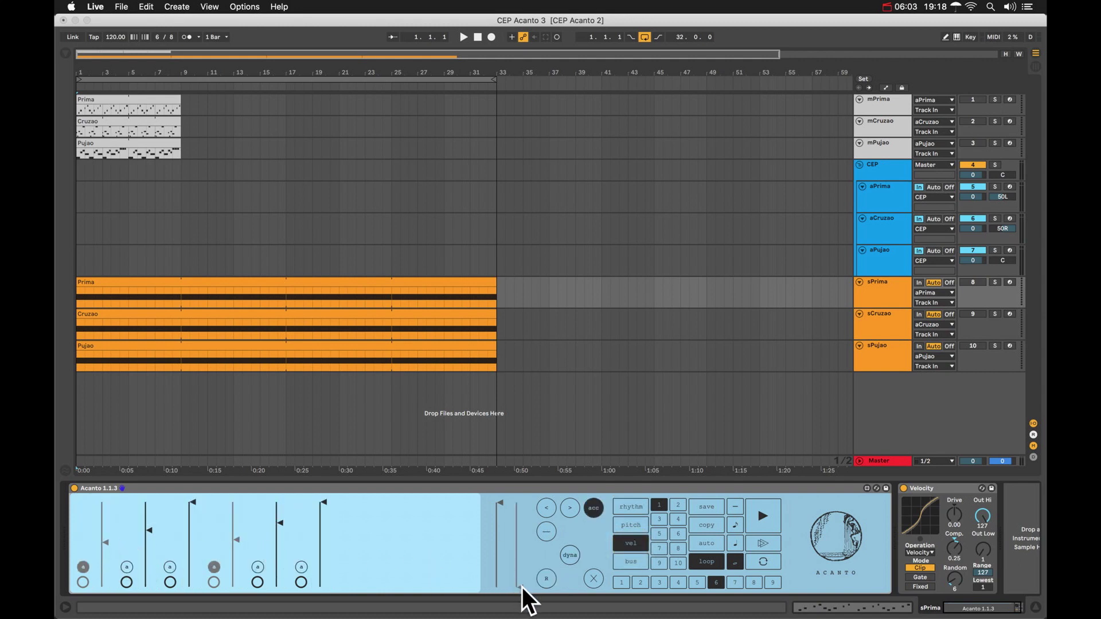
Step: Activate the sPrima track and start its Acanto sequencer
mouse_move(522, 587)
mouse_down()
mouse_move(514, 523)
mouse_move(510, 583)
mouse_move(511, 524)
mouse_move(519, 589)
mouse_move(513, 515)
mouse_move(506, 589)
mouse_move(510, 508)
mouse_move(503, 590)
mouse_move(520, 587)
mouse_up()
click(973, 282)
click(762, 516)
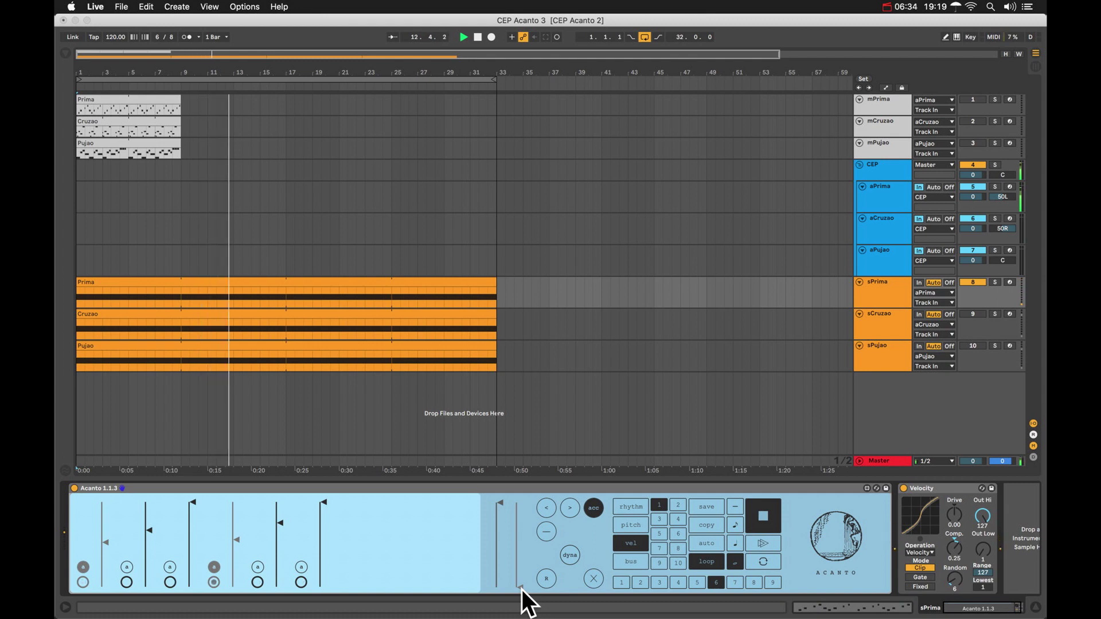
Step: Try the second overall slider on Acanto's velocity page at its maximum during playback and return it to its minimum
drag(521, 590, 524, 521)
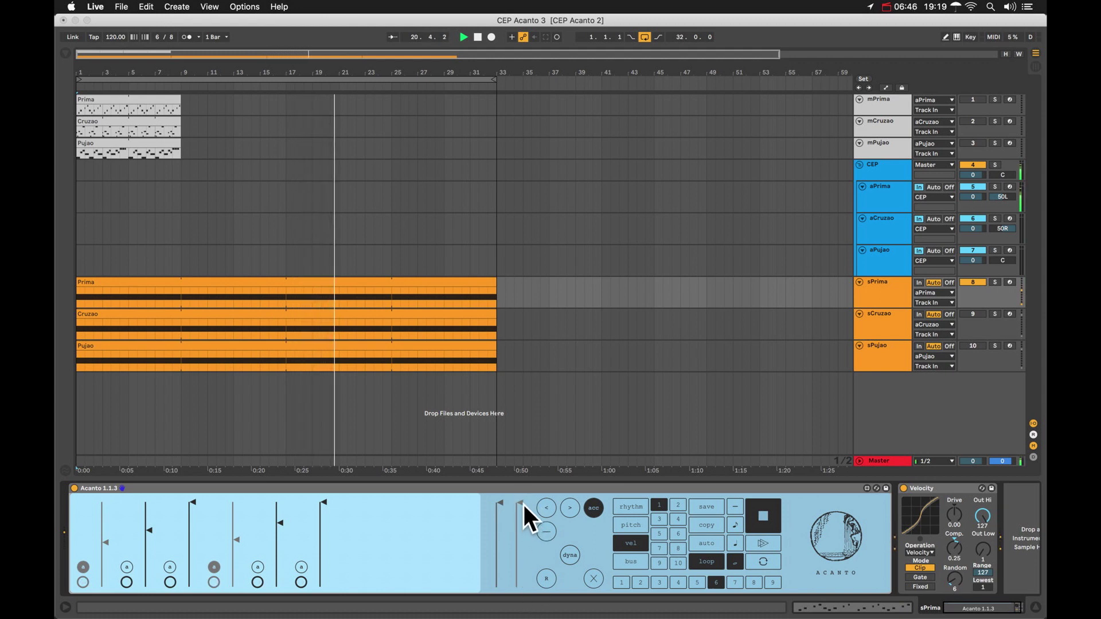
drag(524, 504, 520, 587)
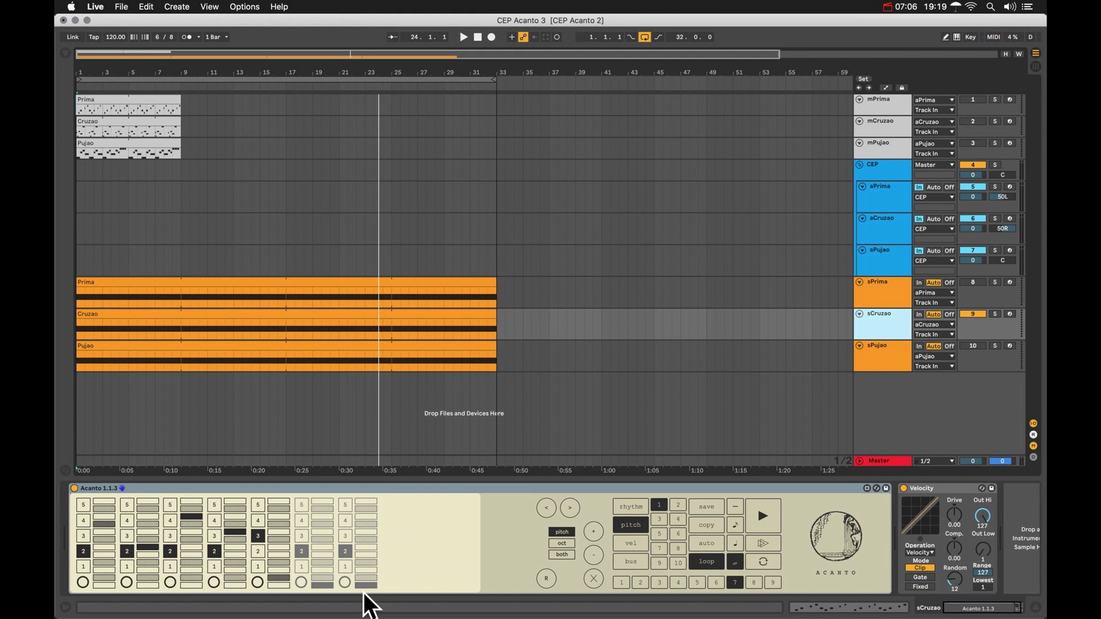
Step: Show the rhythm page of the sCruzao track's Acanto sequencer
click(633, 507)
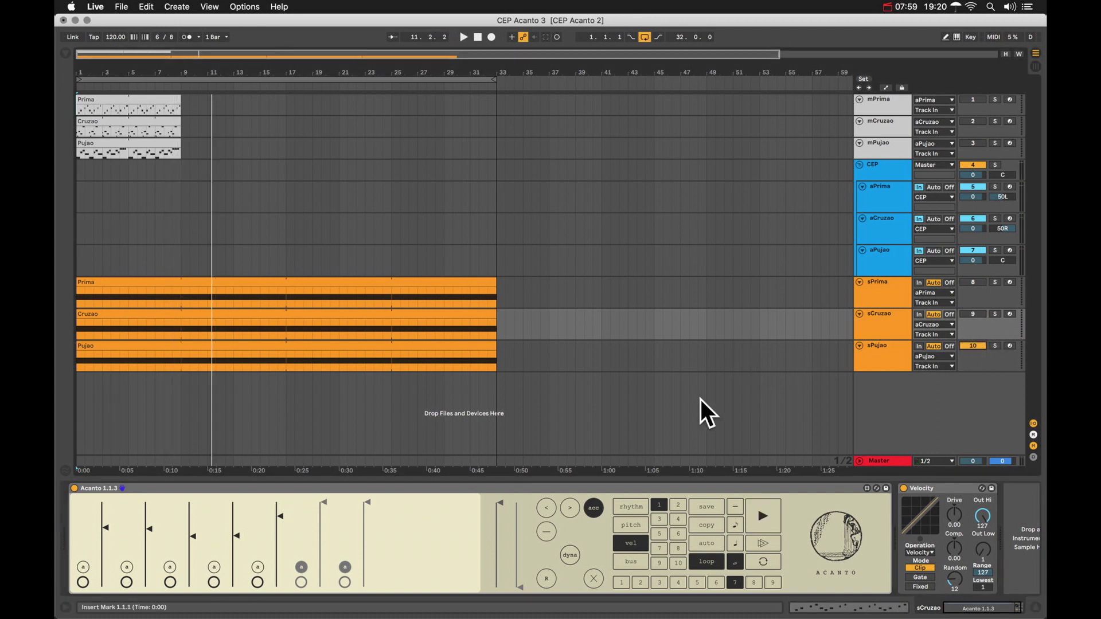
Step: Start the sPujao track's Acanto sequencer and switch it from pattern 1 to pattern 2
click(874, 350)
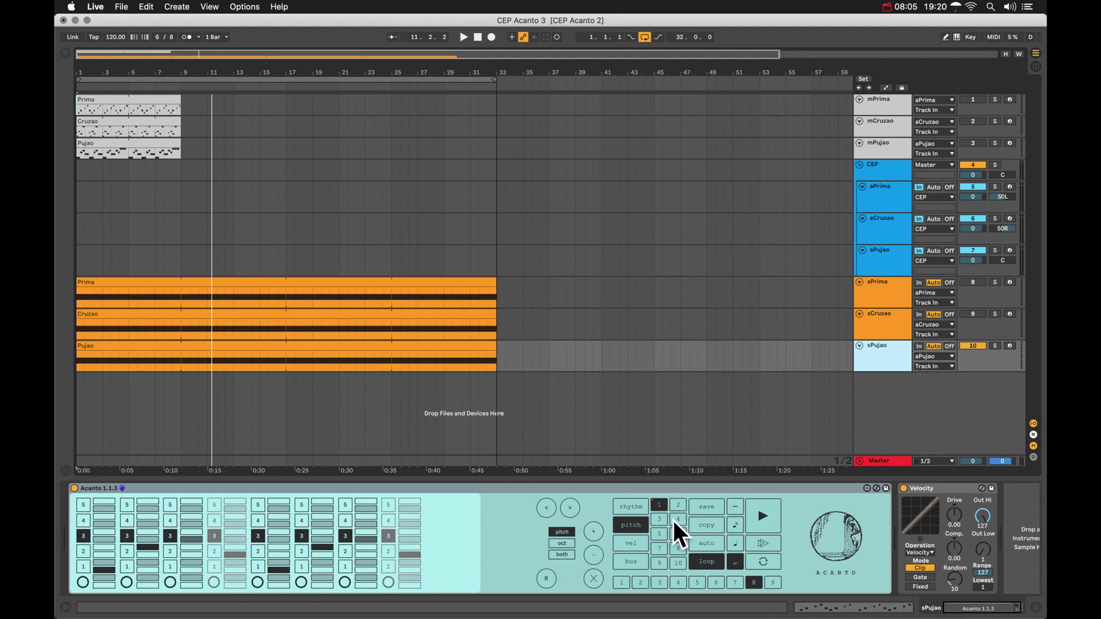
click(763, 515)
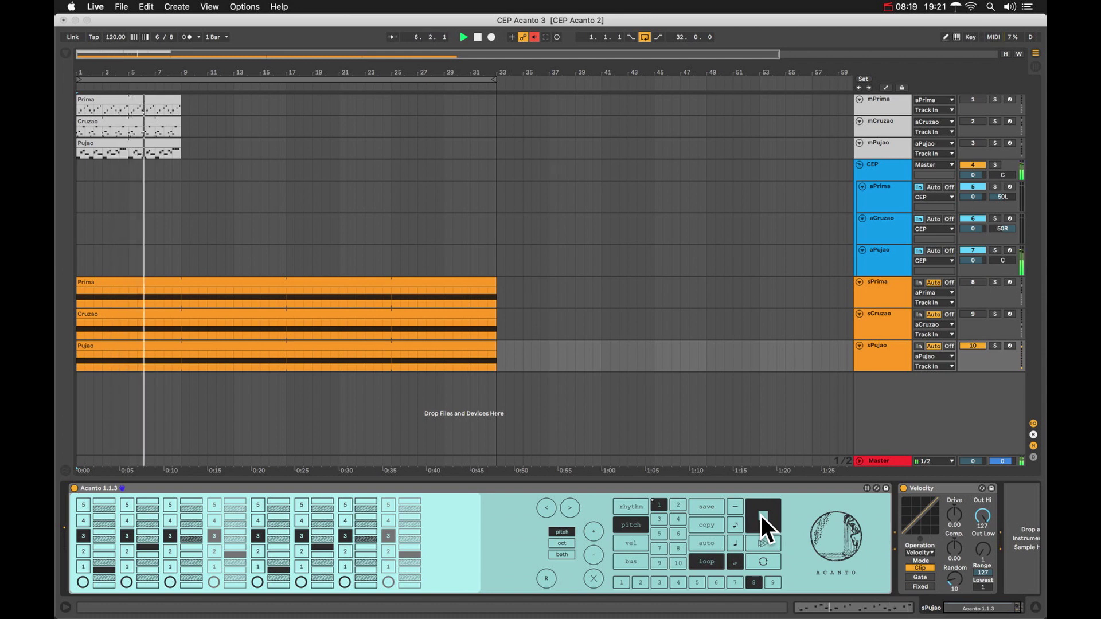
click(761, 515)
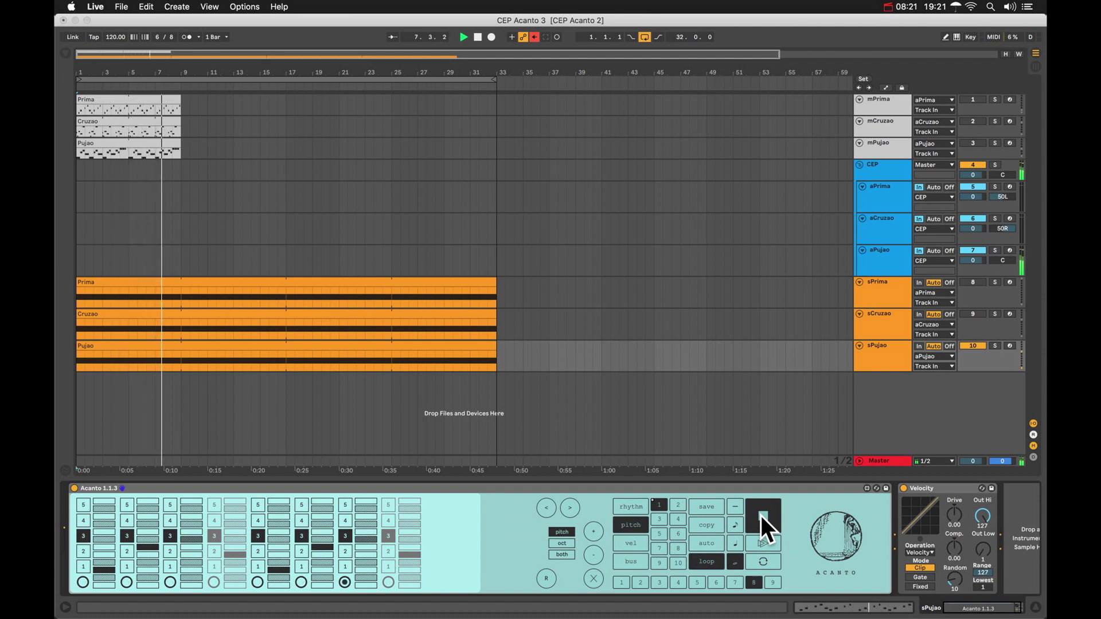
click(678, 506)
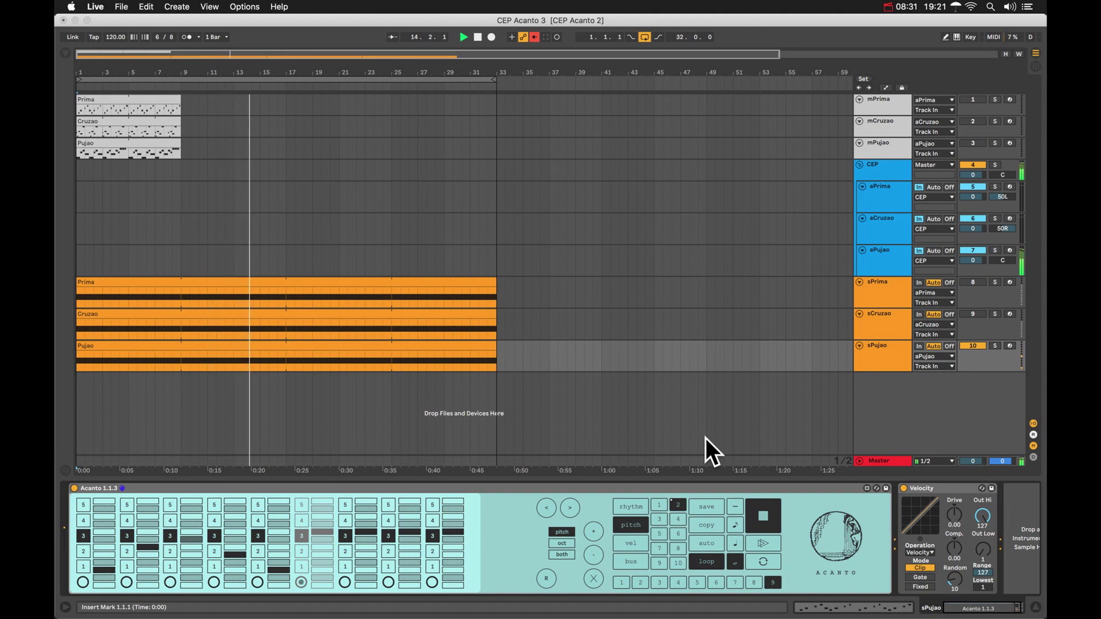
Step: Stop playback and show the rhythm page of pattern 1 in the sPujao track's Acanto sequencer
click(768, 517)
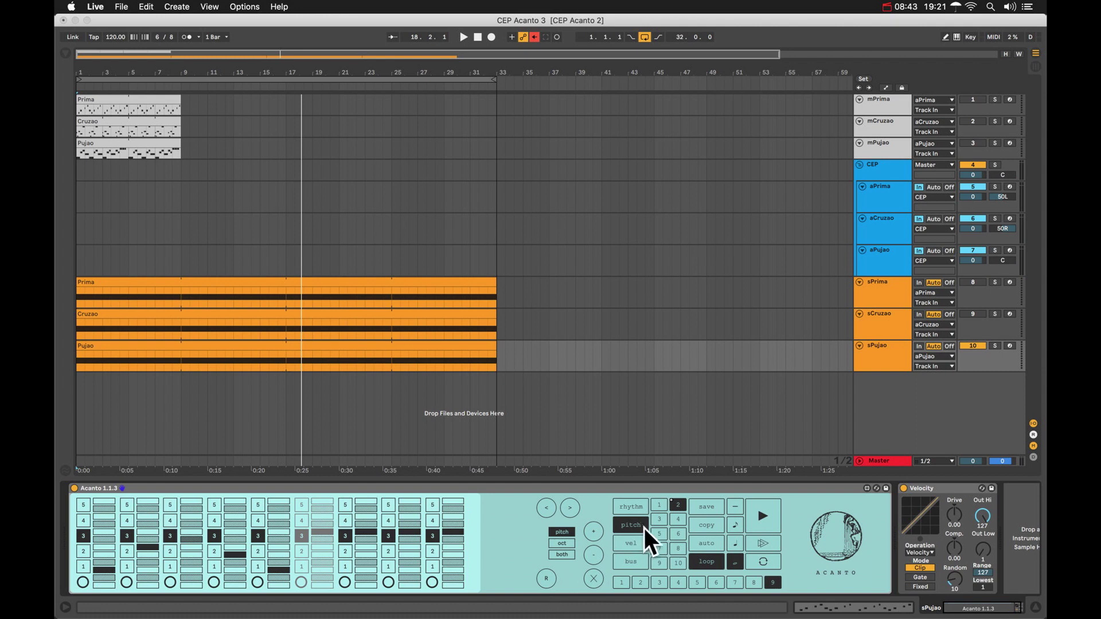
click(658, 507)
click(636, 506)
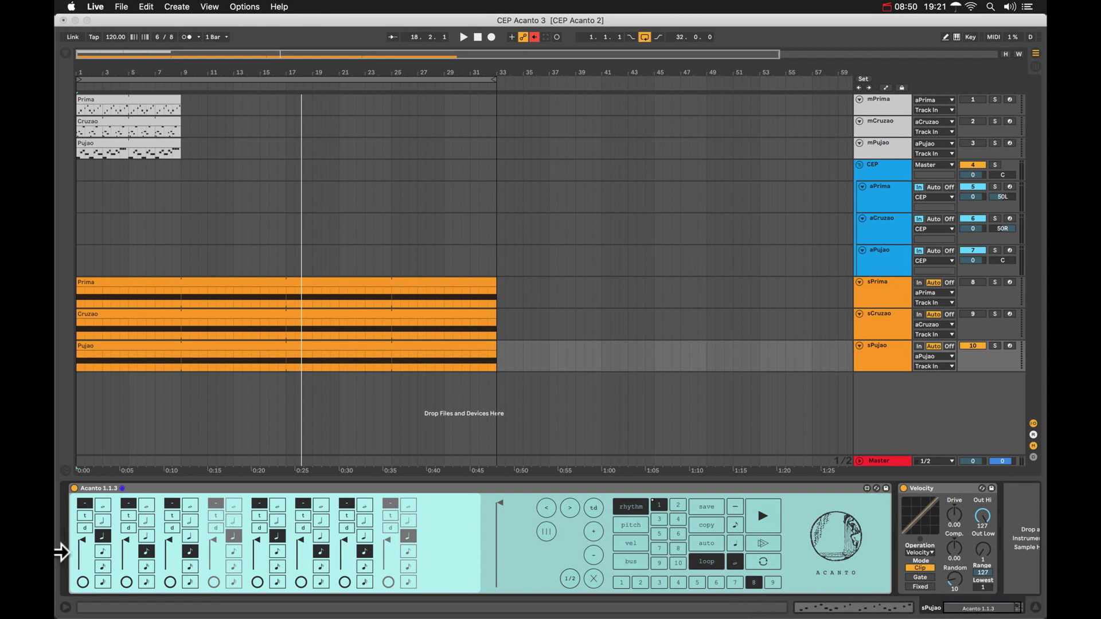
click(99, 537)
Step: Re-enable the overridden automation and play the sPujao part with its Acanto presets automation lane shown, stopping after the change to pattern 2
click(535, 37)
key(a)
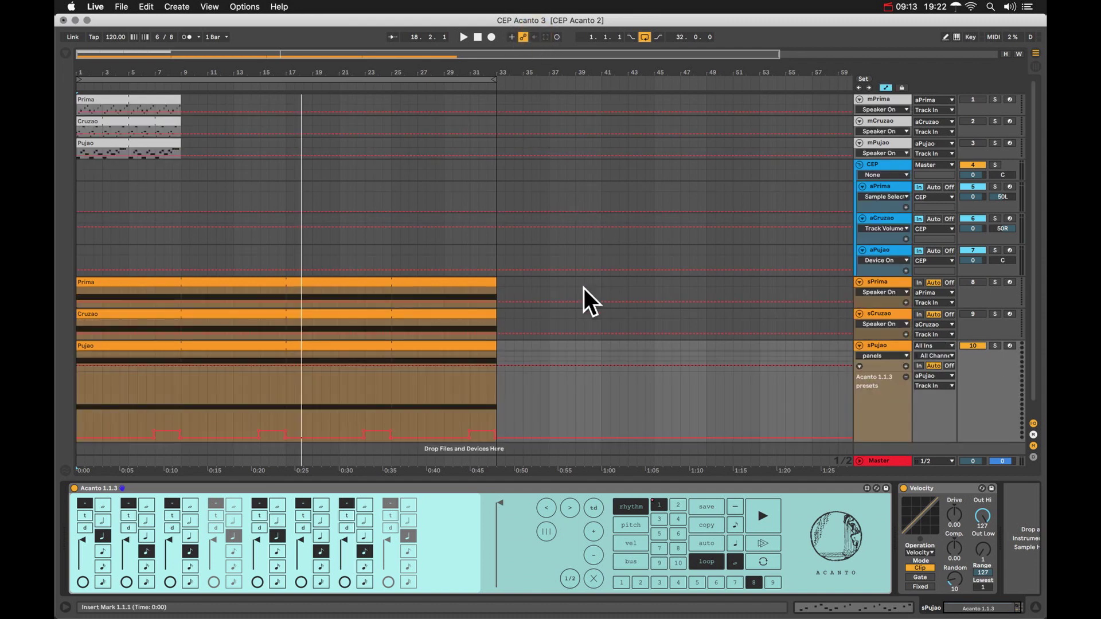
scroll(579, 295, down, 1)
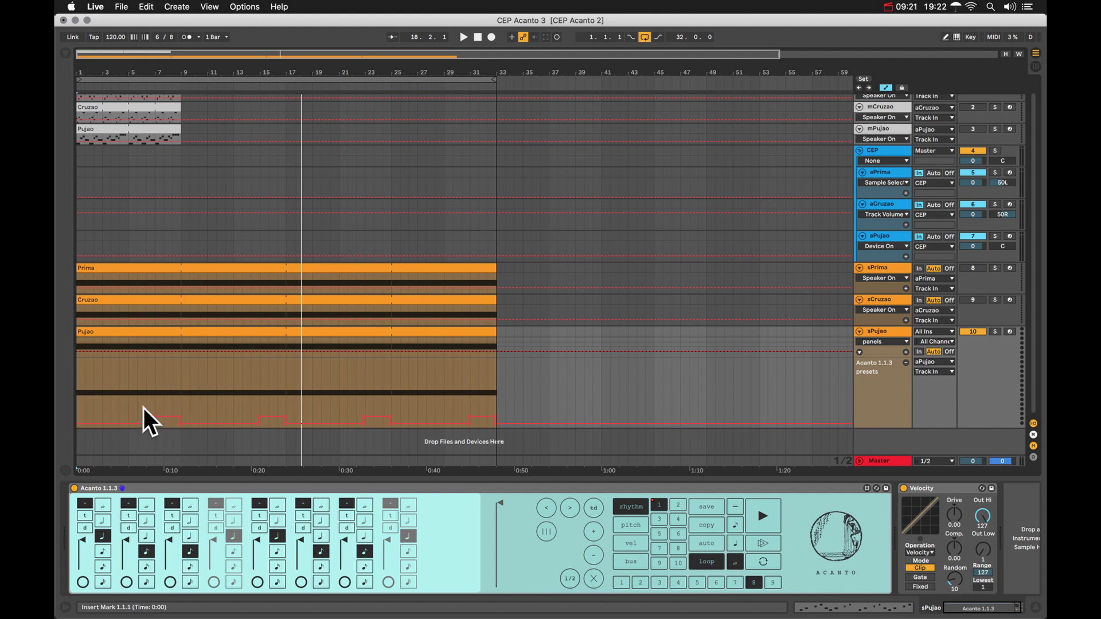
click(463, 38)
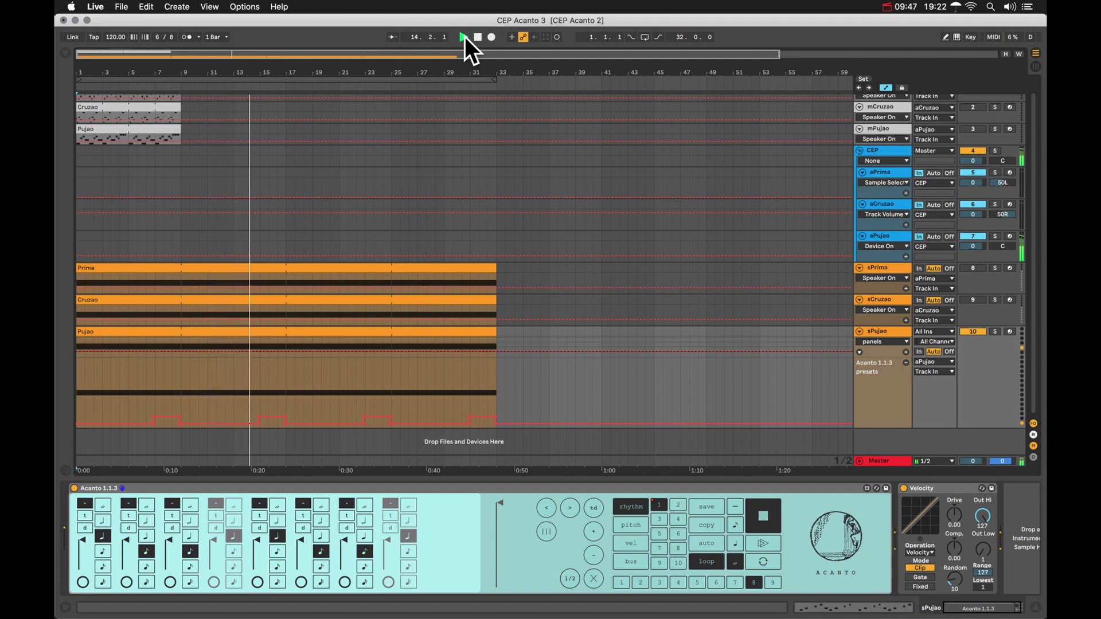
click(477, 37)
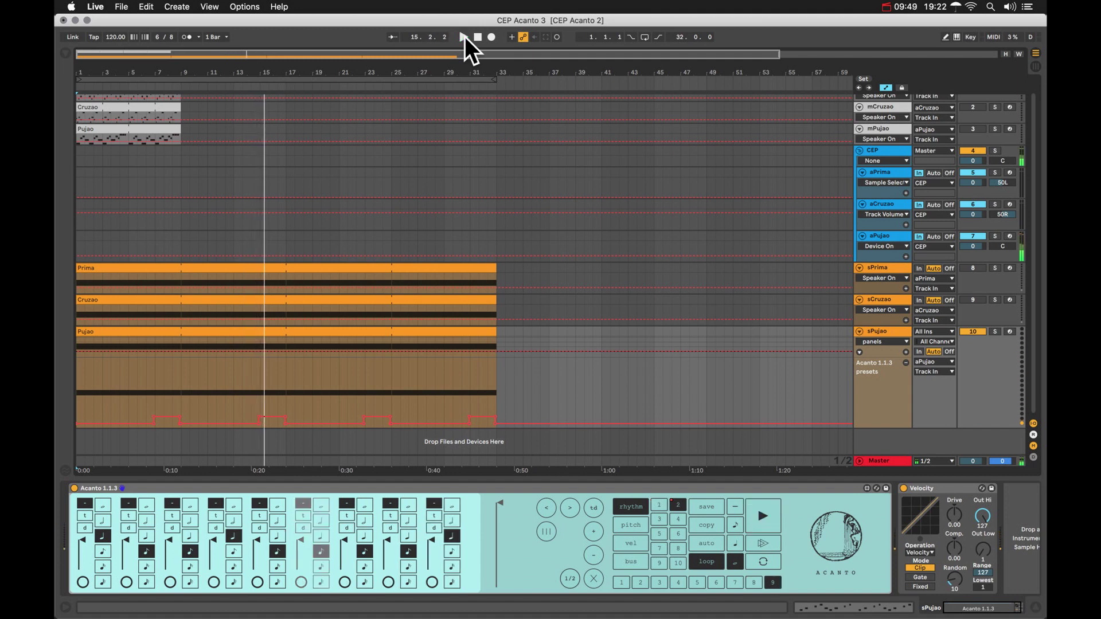
Step: Activate the sCruzao and sPrima tracks and play all three Acanto parts together from the start with automation hidden
click(973, 300)
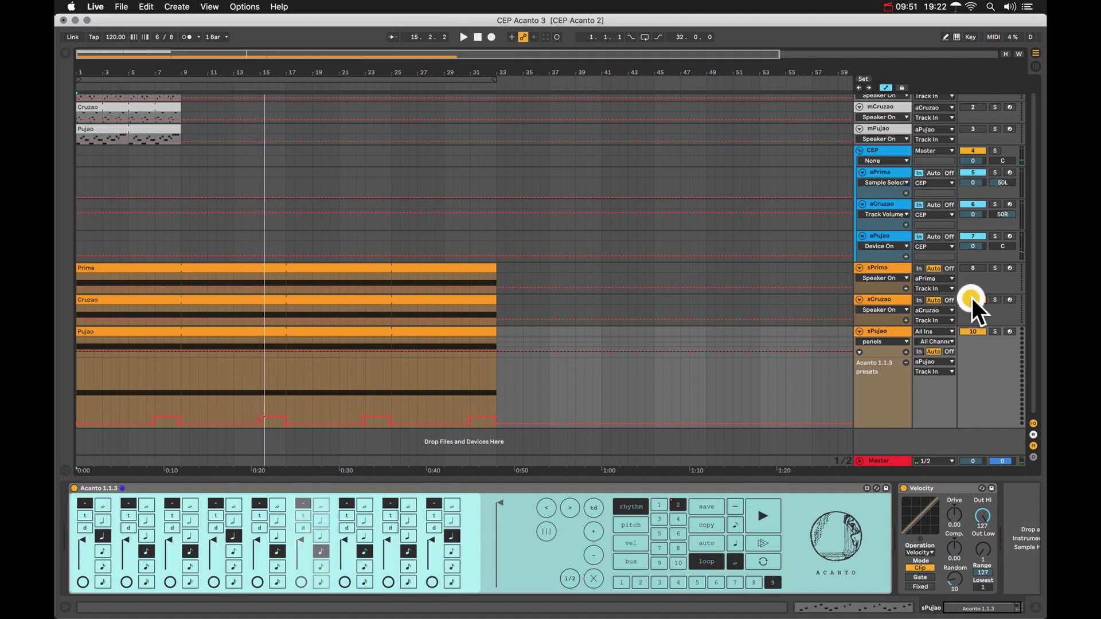
click(973, 268)
key(a)
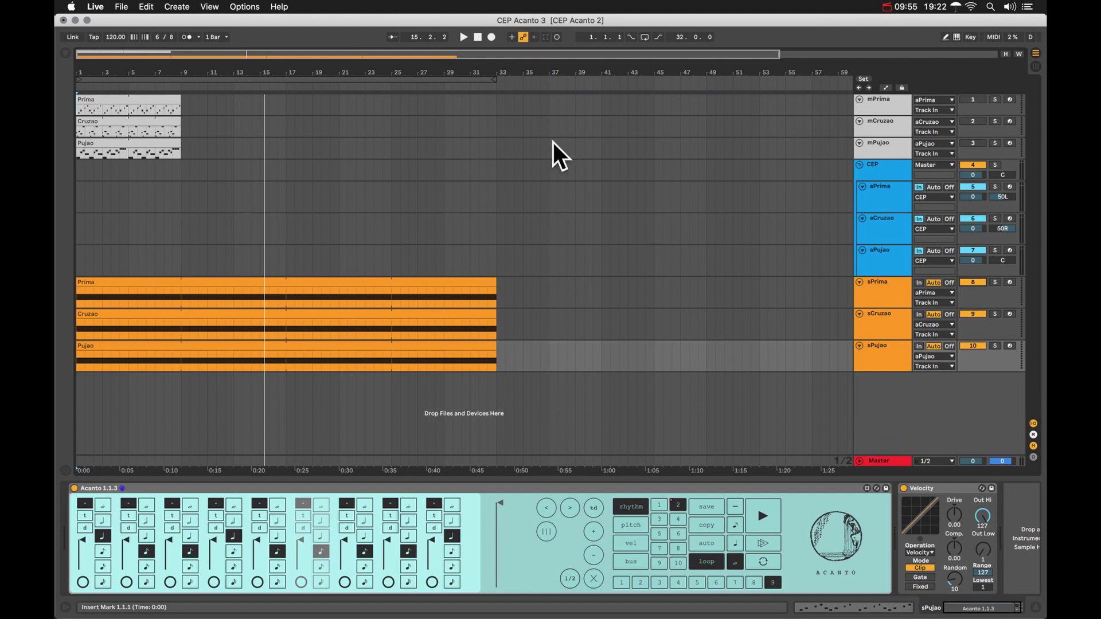
click(477, 37)
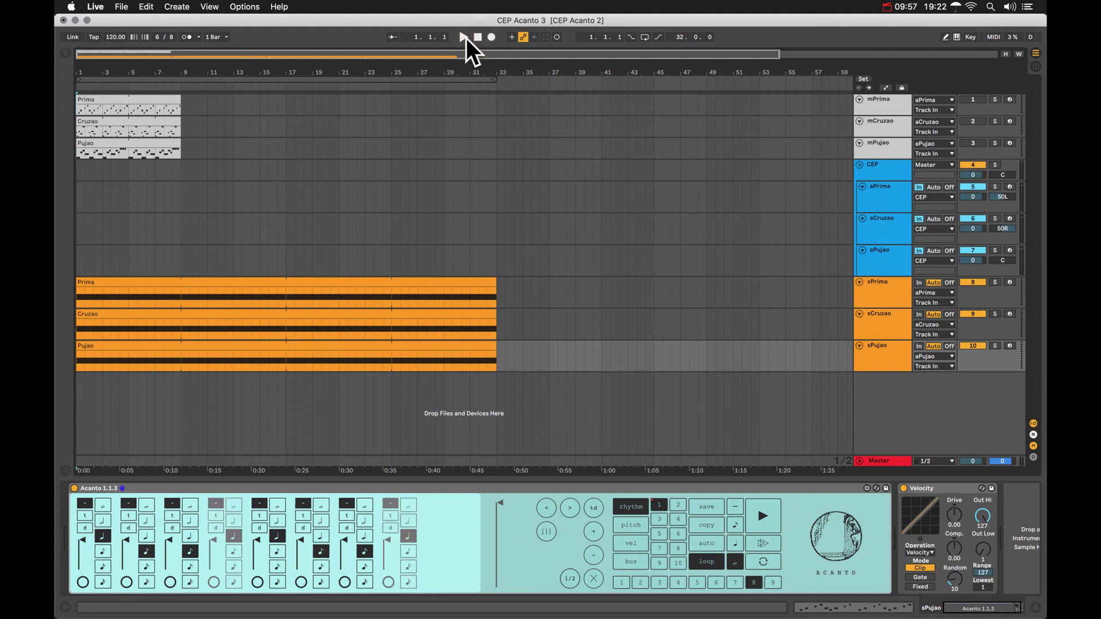
click(463, 37)
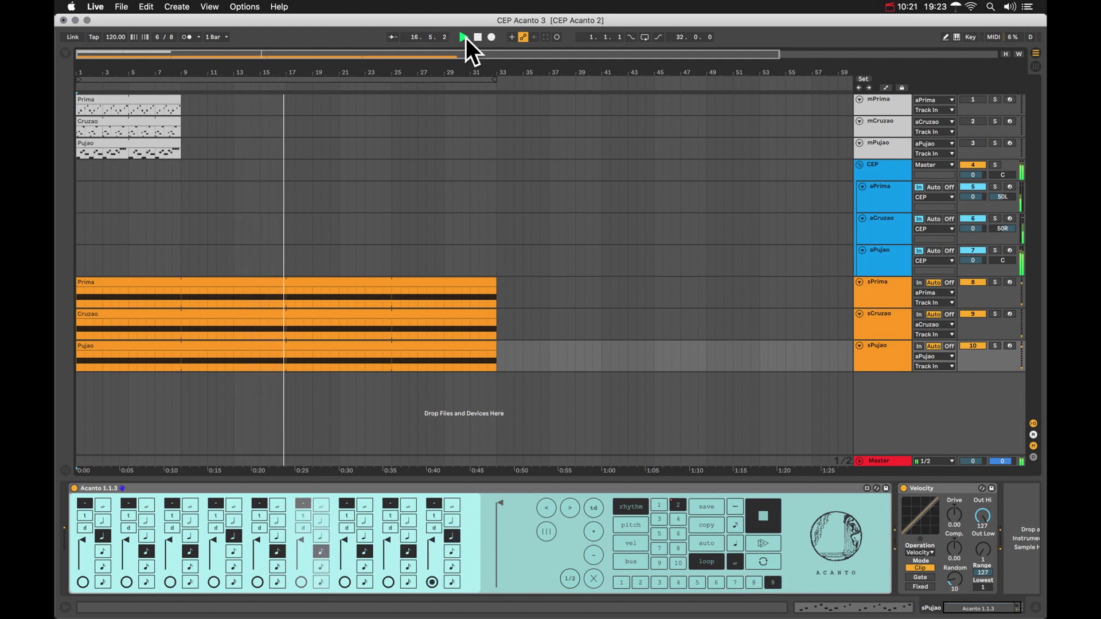
key(space)
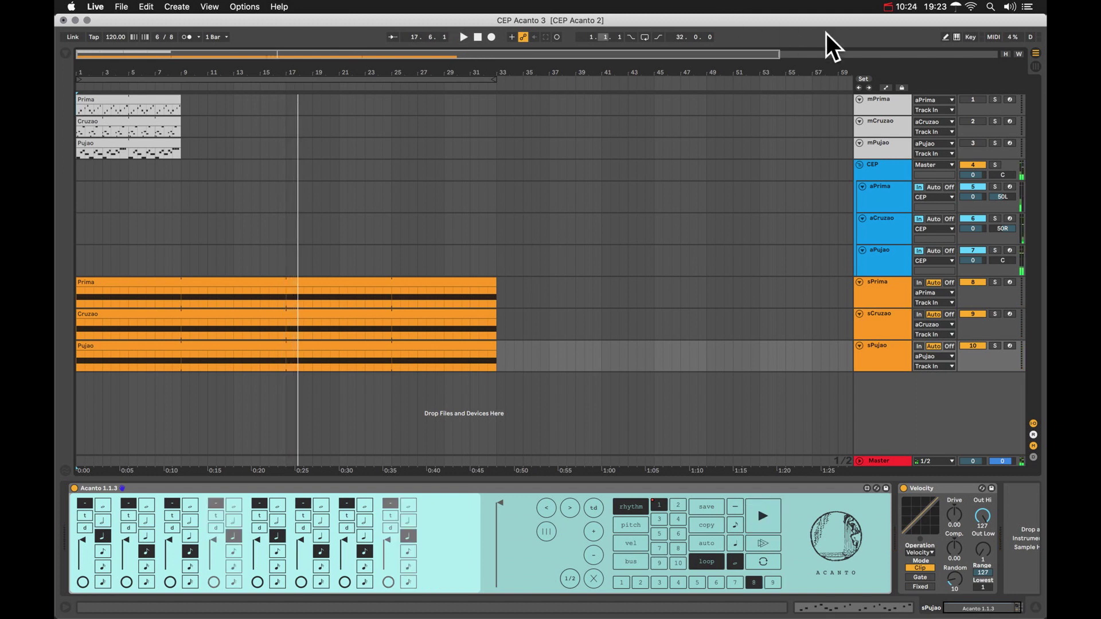
Step: Turn on the Delay device on the aCruzao track and play the three Acanto parts with it
click(887, 232)
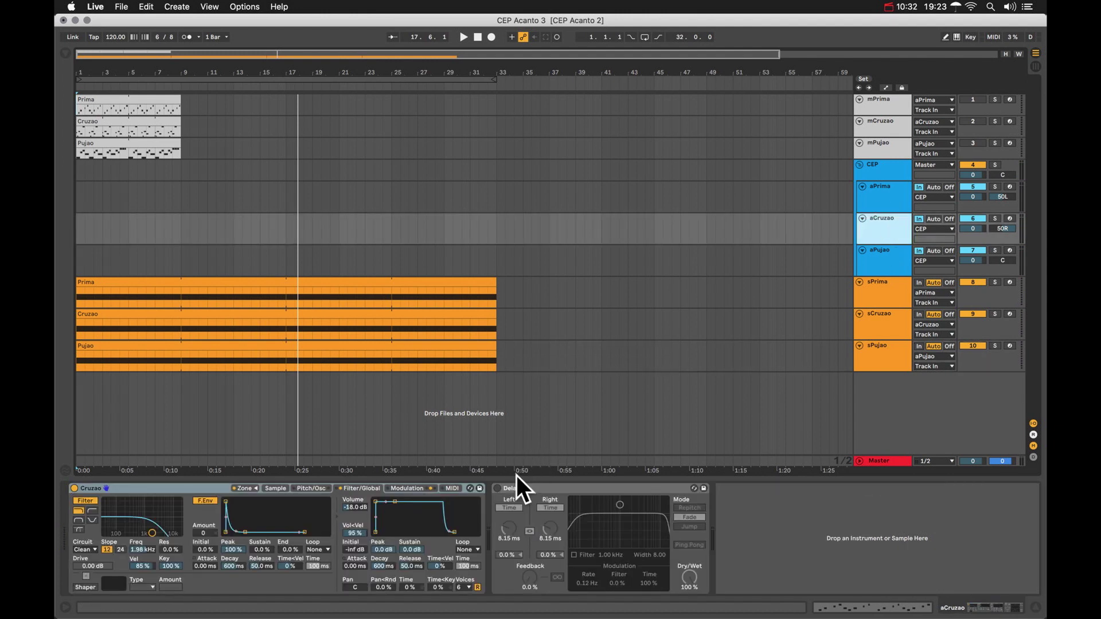
click(498, 489)
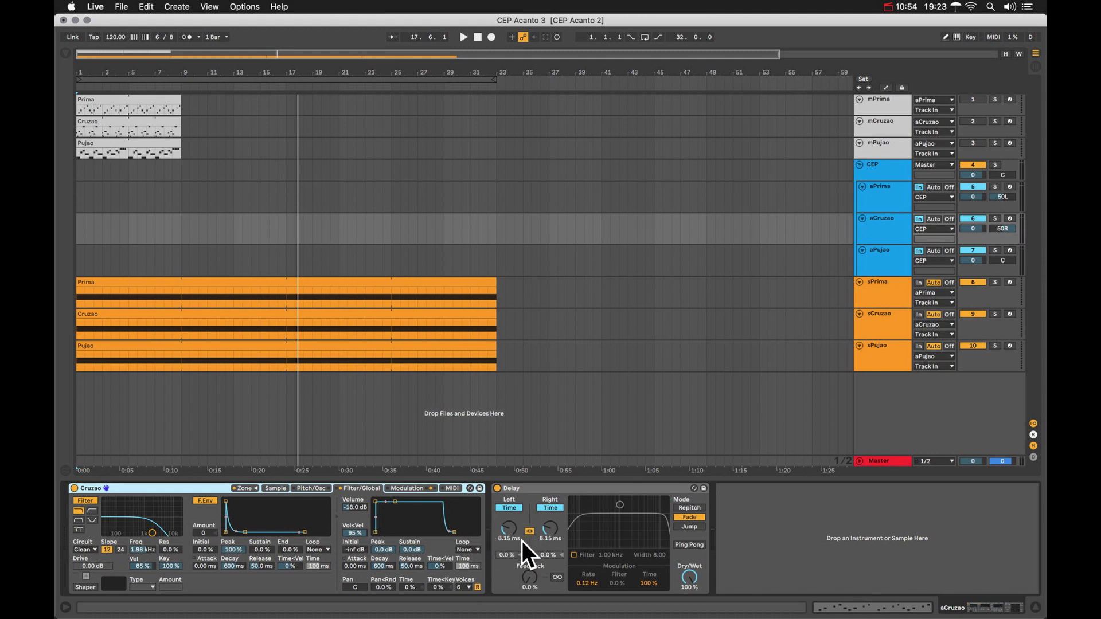
click(463, 37)
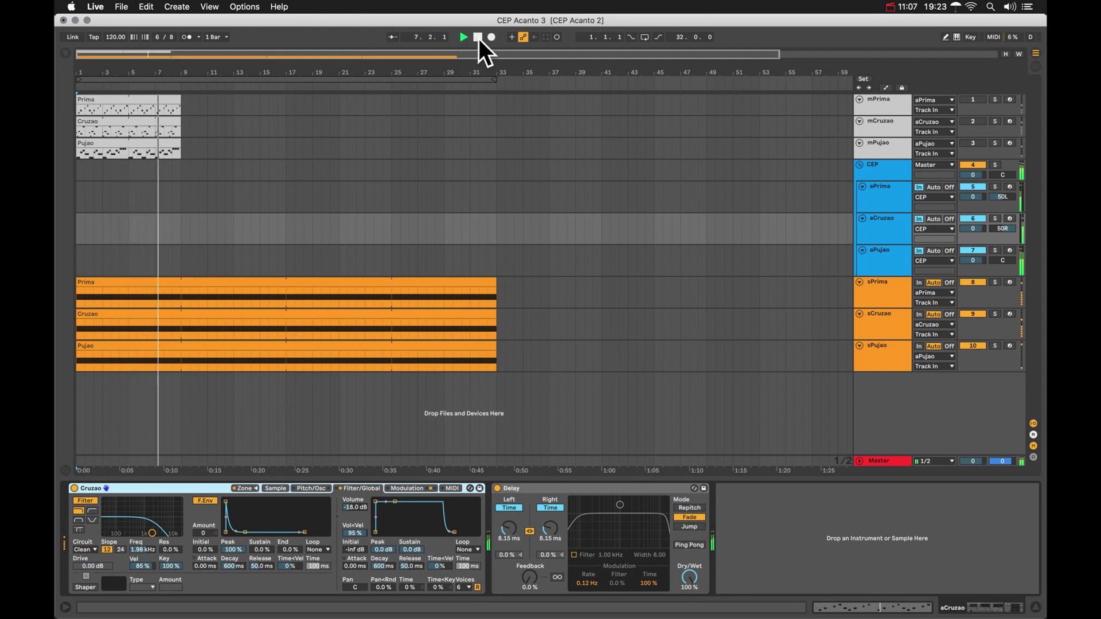
click(479, 39)
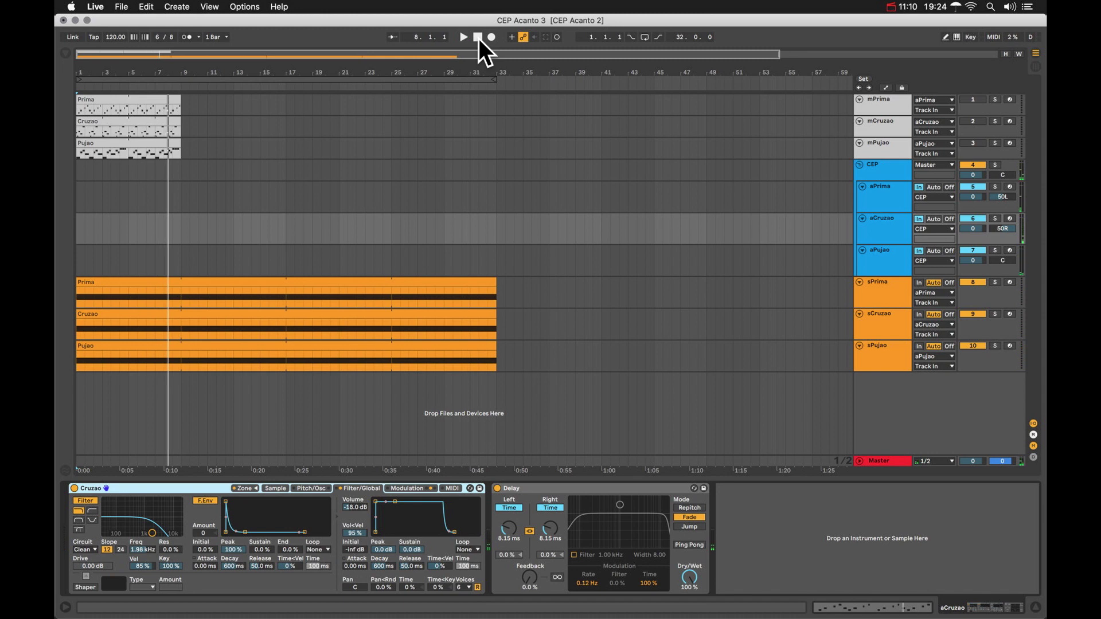